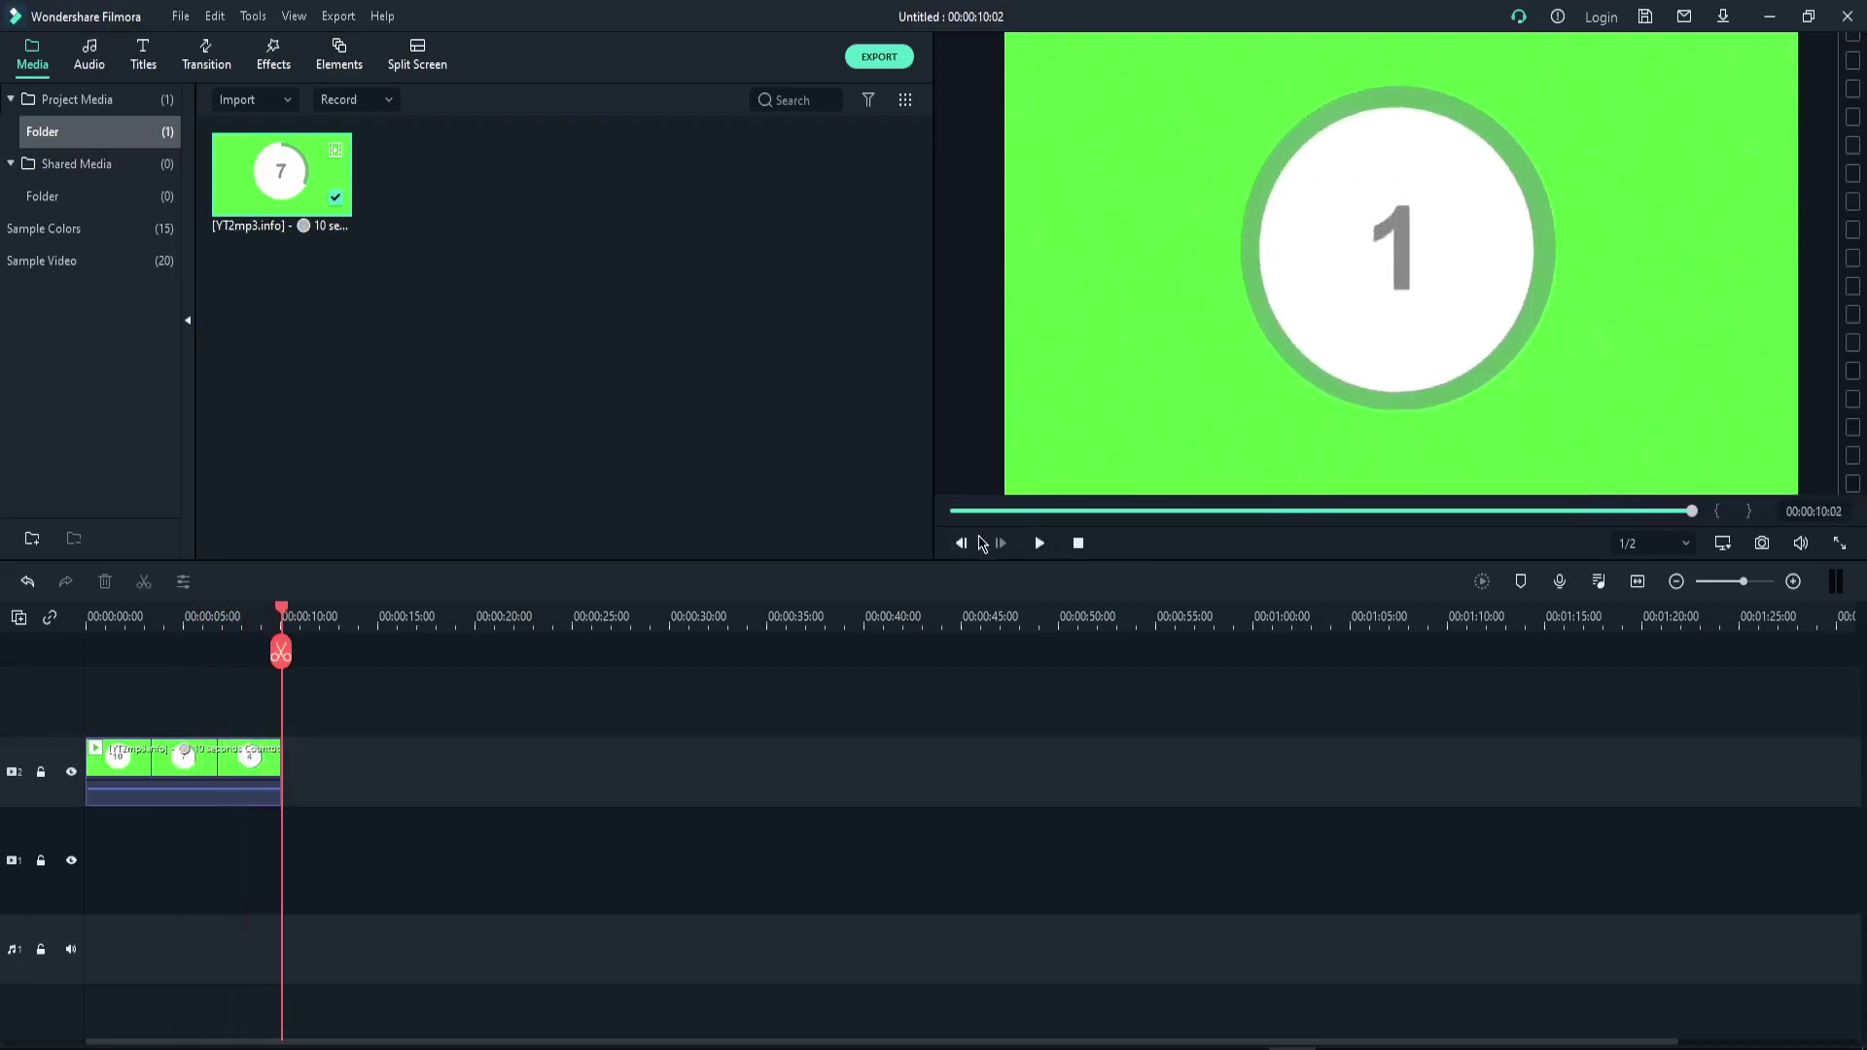
Play the countdown clip from its beginning and pause just before the number 5 appears.
drag(285, 623, 87, 624)
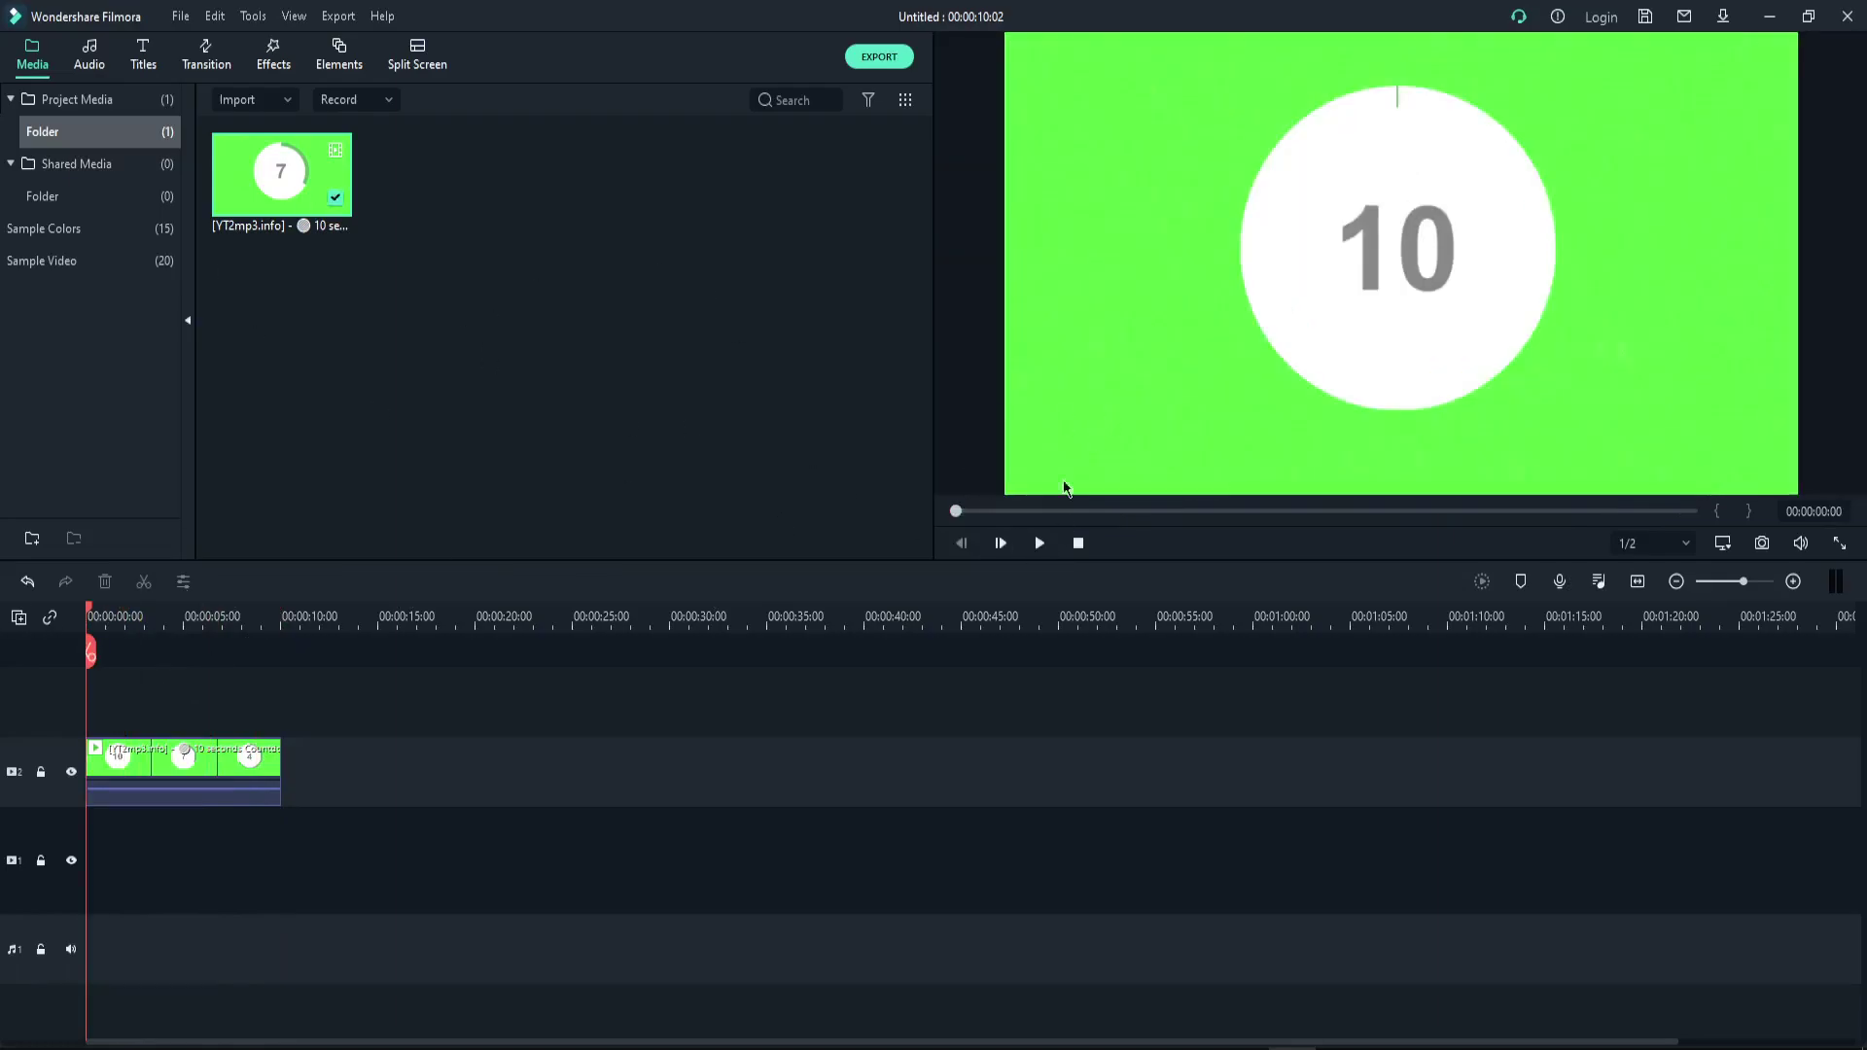
click(1040, 542)
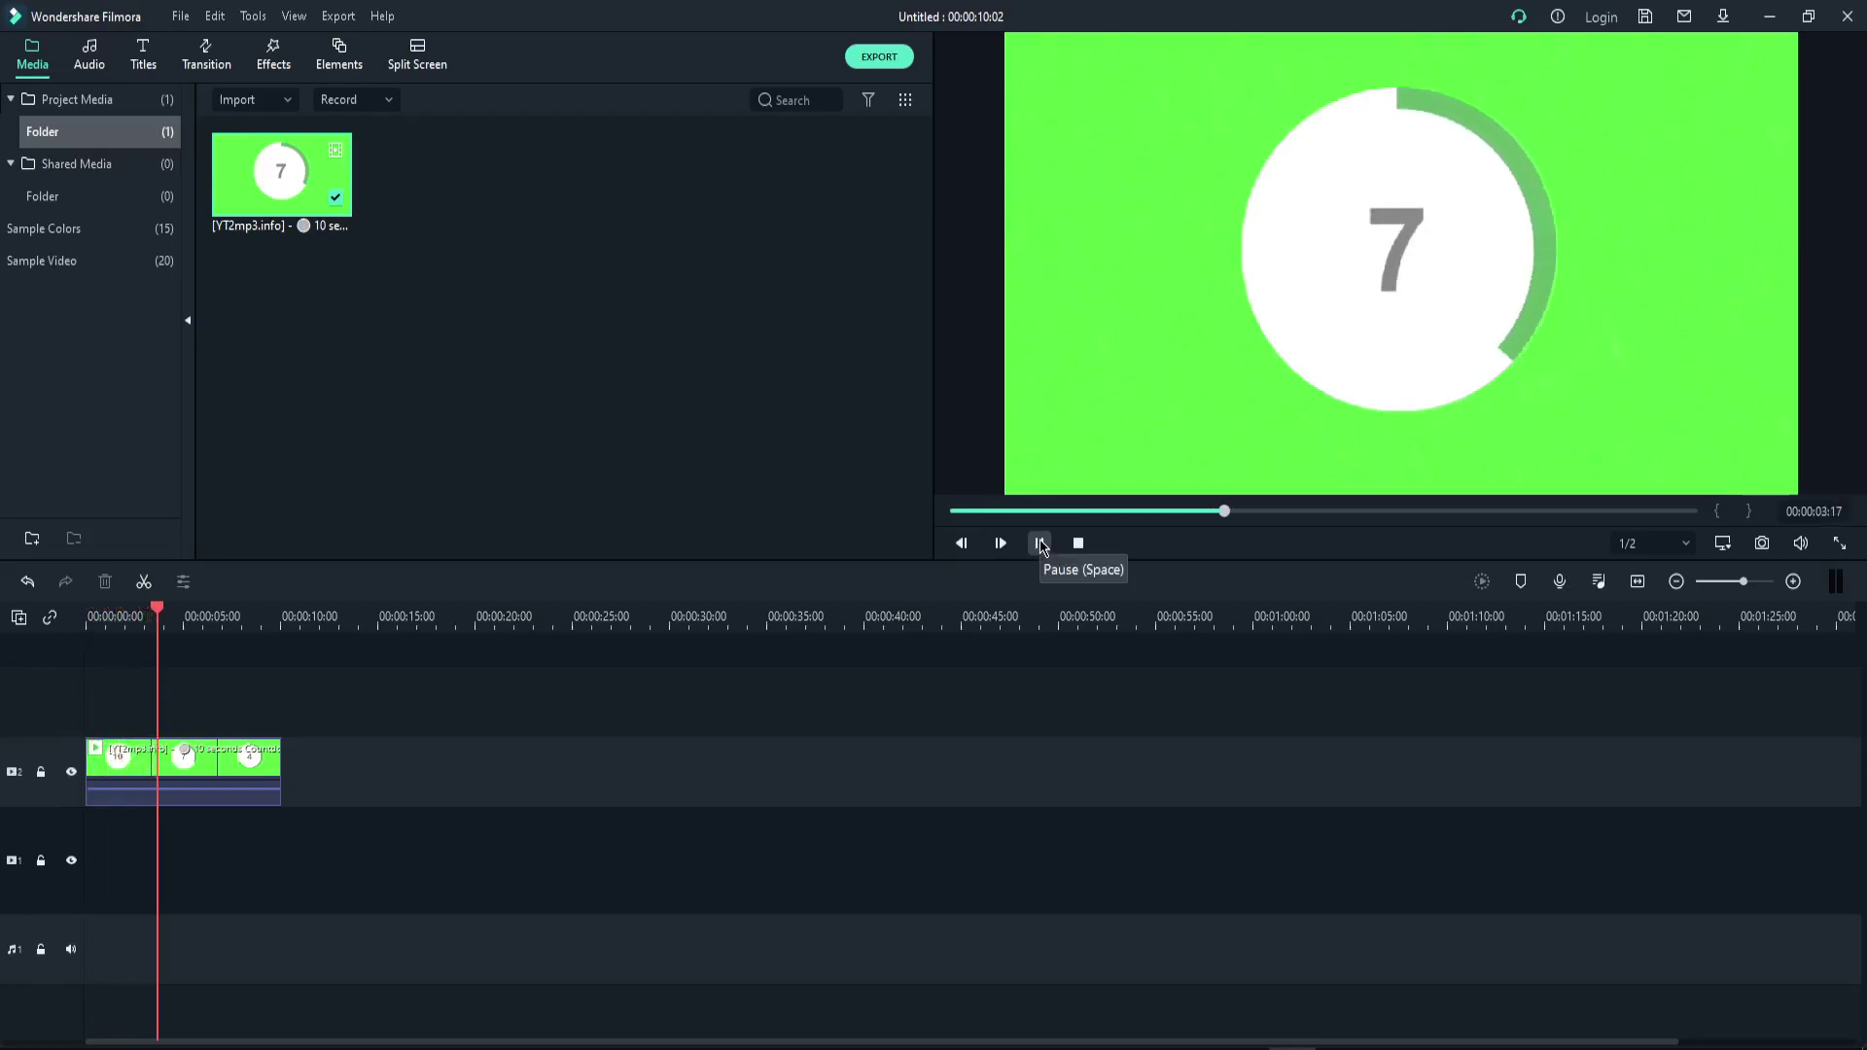
click(1039, 543)
click(1039, 542)
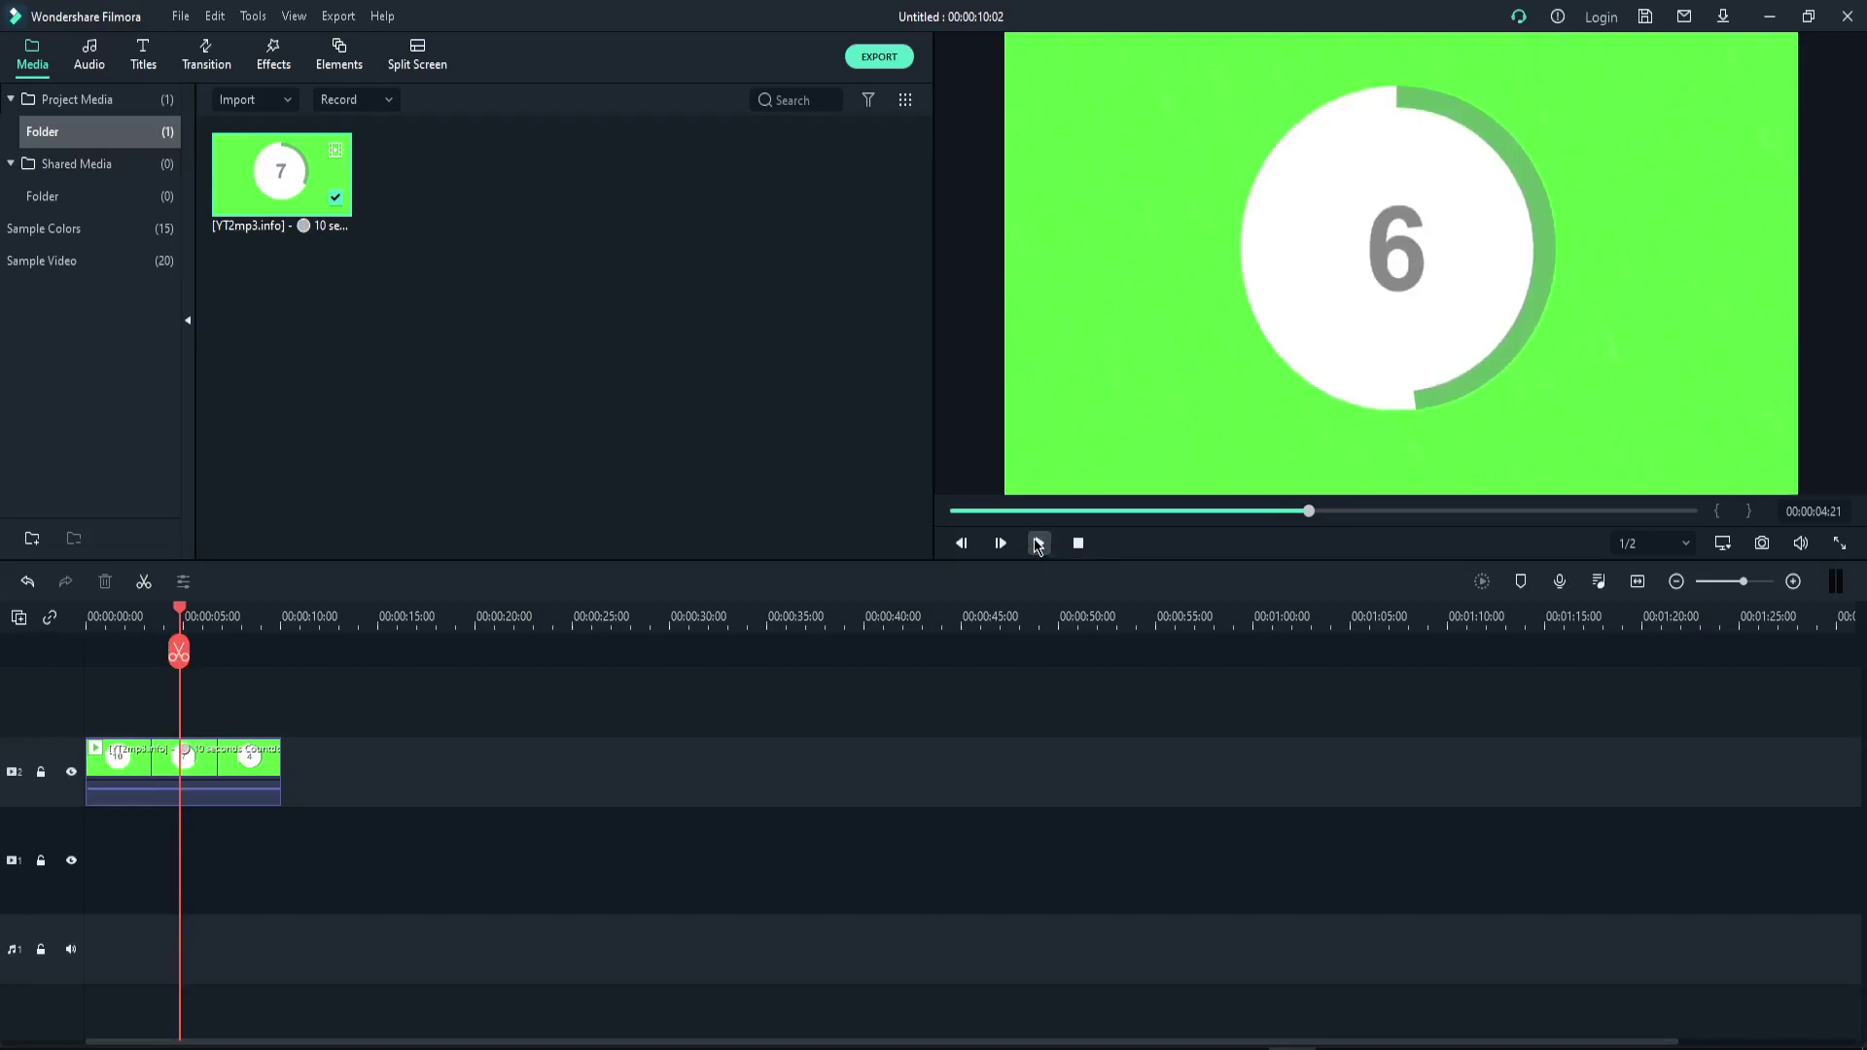
click(1040, 543)
Split the countdown clip at 00:00:05:02, where the number 5 begins, and move the second half along the track to leave a gap.
key(Left)
key(Left)
key(Left)
key(Left)
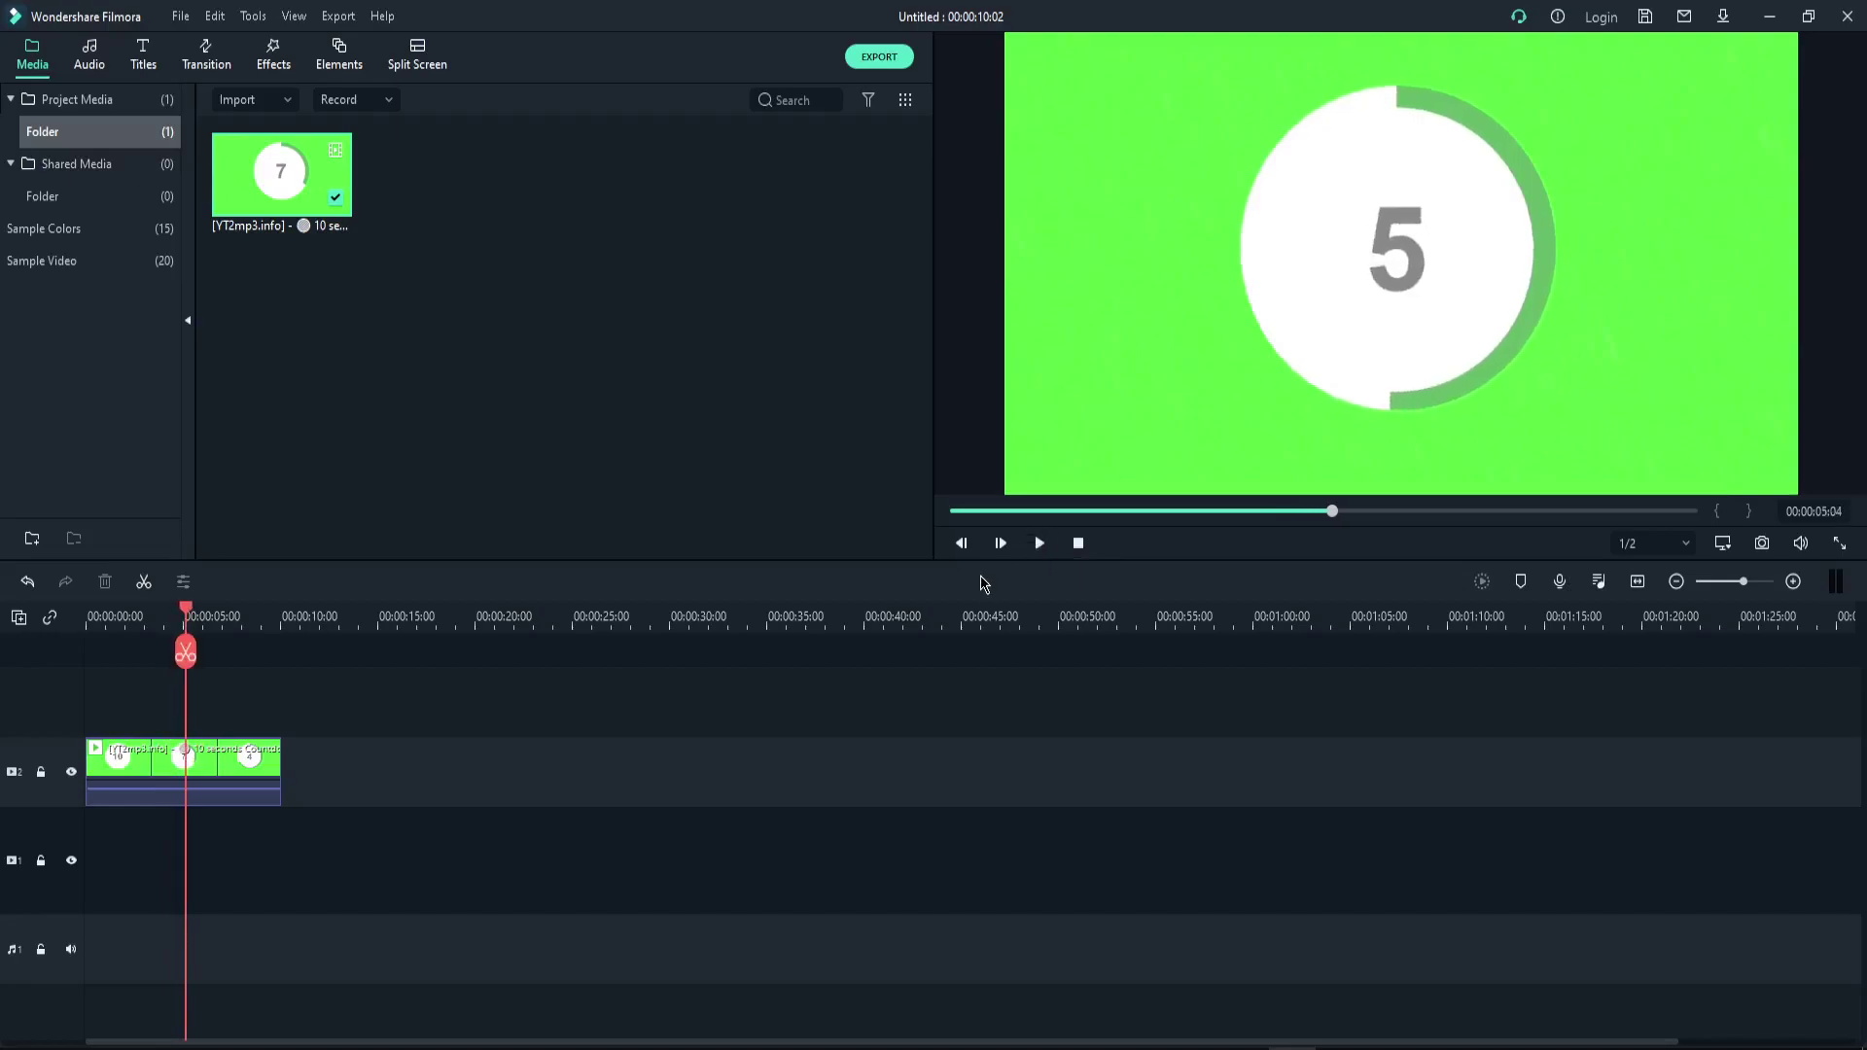
key(Right)
key(Left)
key(Right)
click(226, 774)
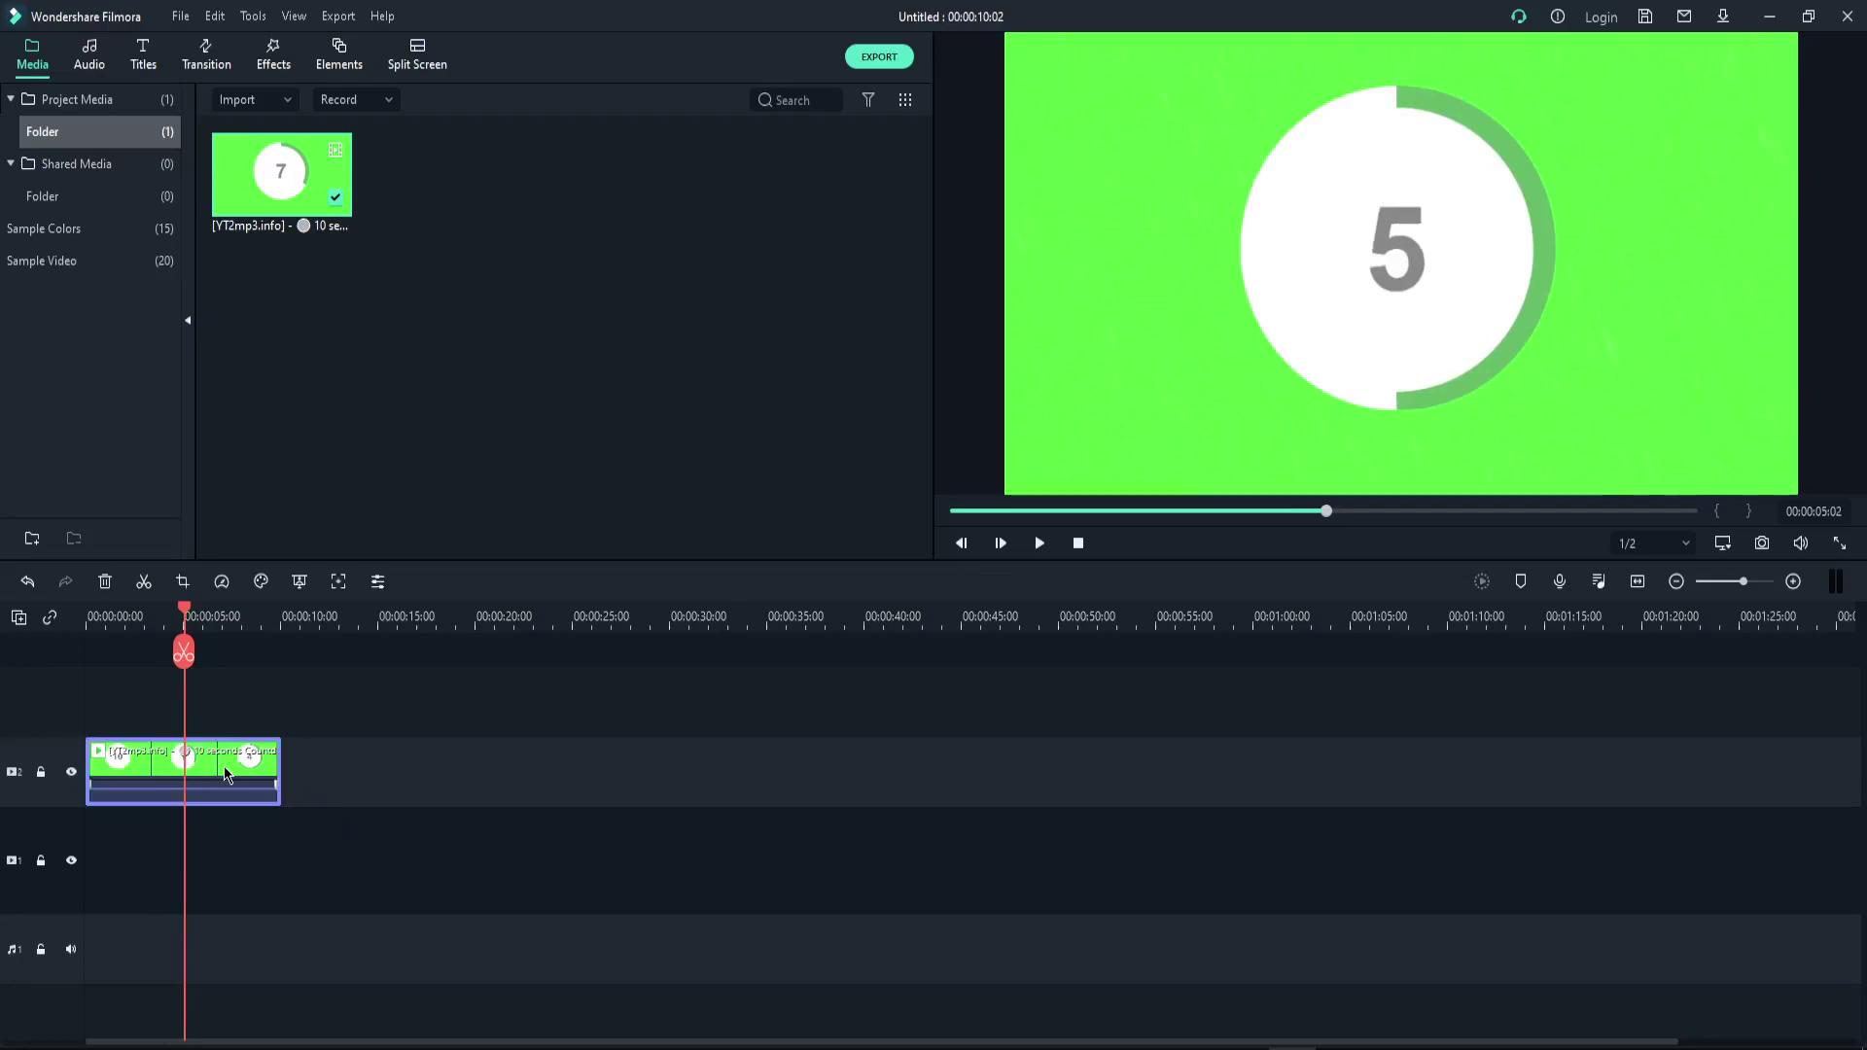
key(ctrl+b)
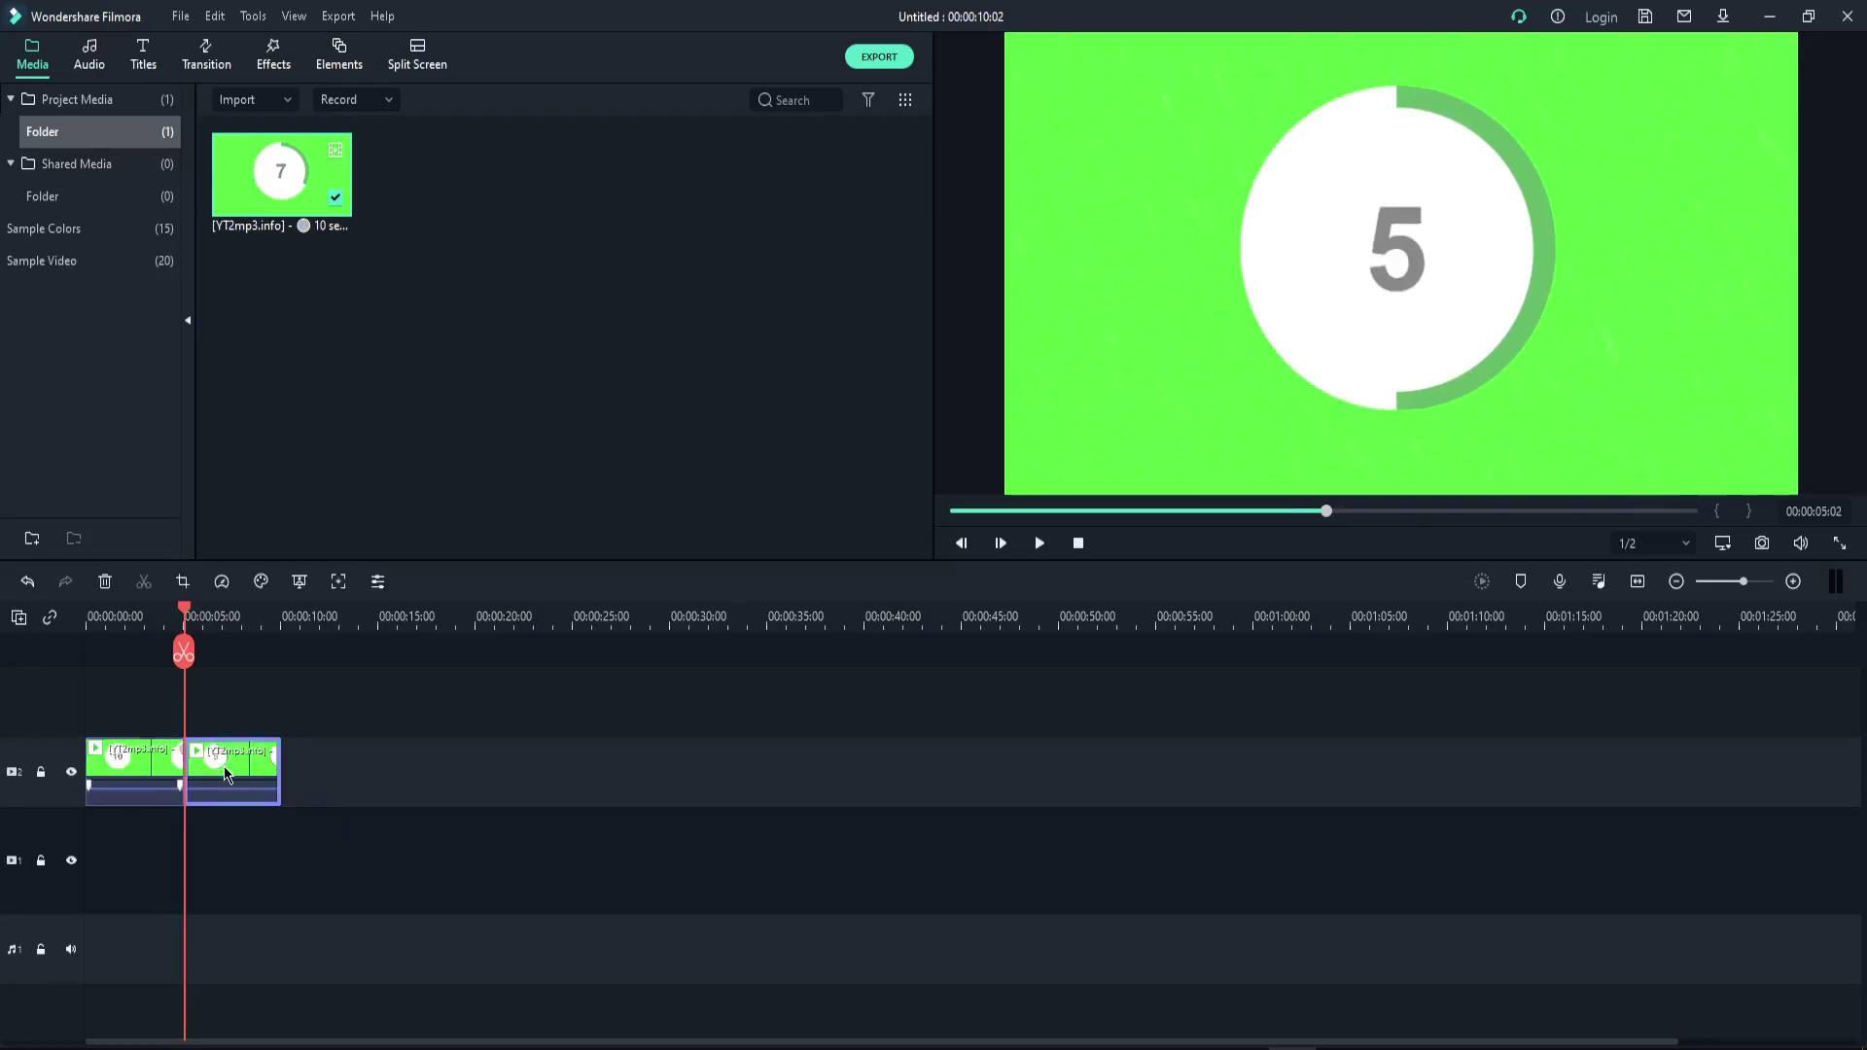
mouse_move(259, 770)
mouse_down()
mouse_move(559, 784)
mouse_move(262, 778)
mouse_up()
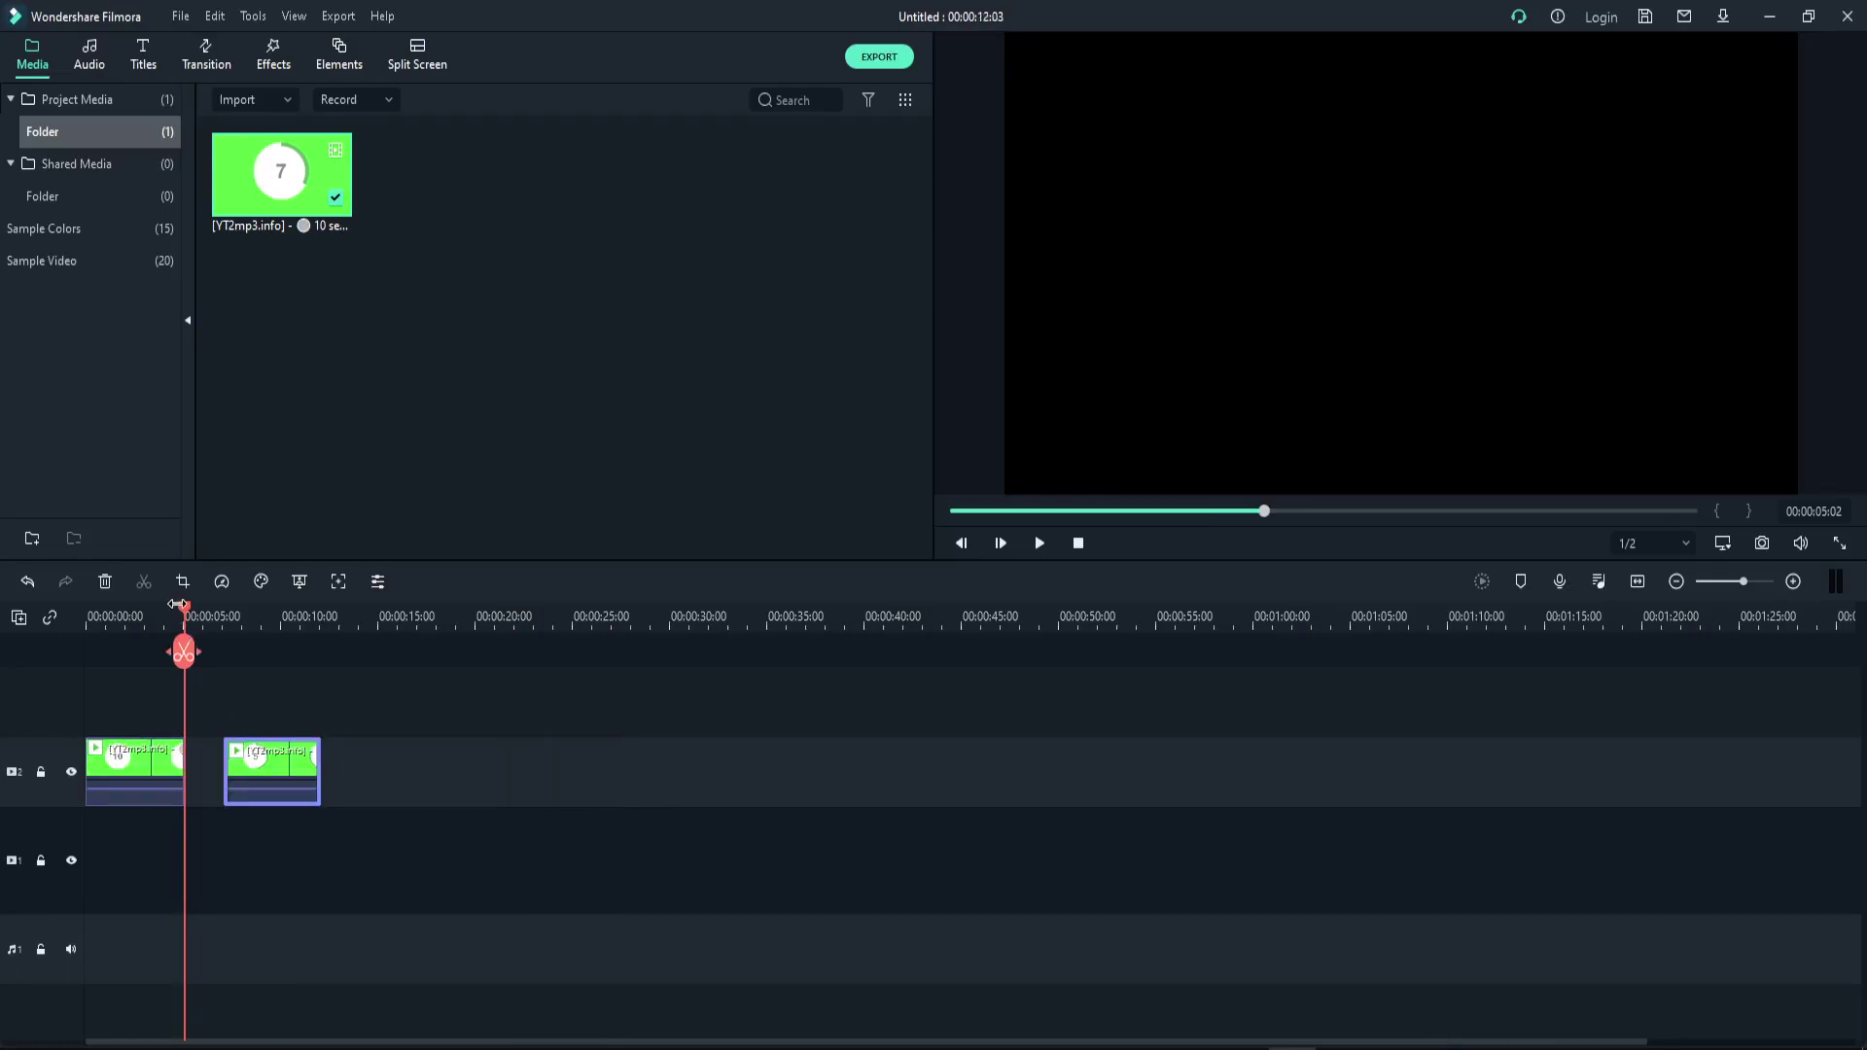
Step backward frame by frame through the second half to examine where the number 5 begins at its first frame.
drag(184, 612, 244, 630)
key(Left)
key(Left)
key(Left)
key(Left)
key(Left)
key(Left)
key(Left)
key(Left)
key(Left)
key(Left)
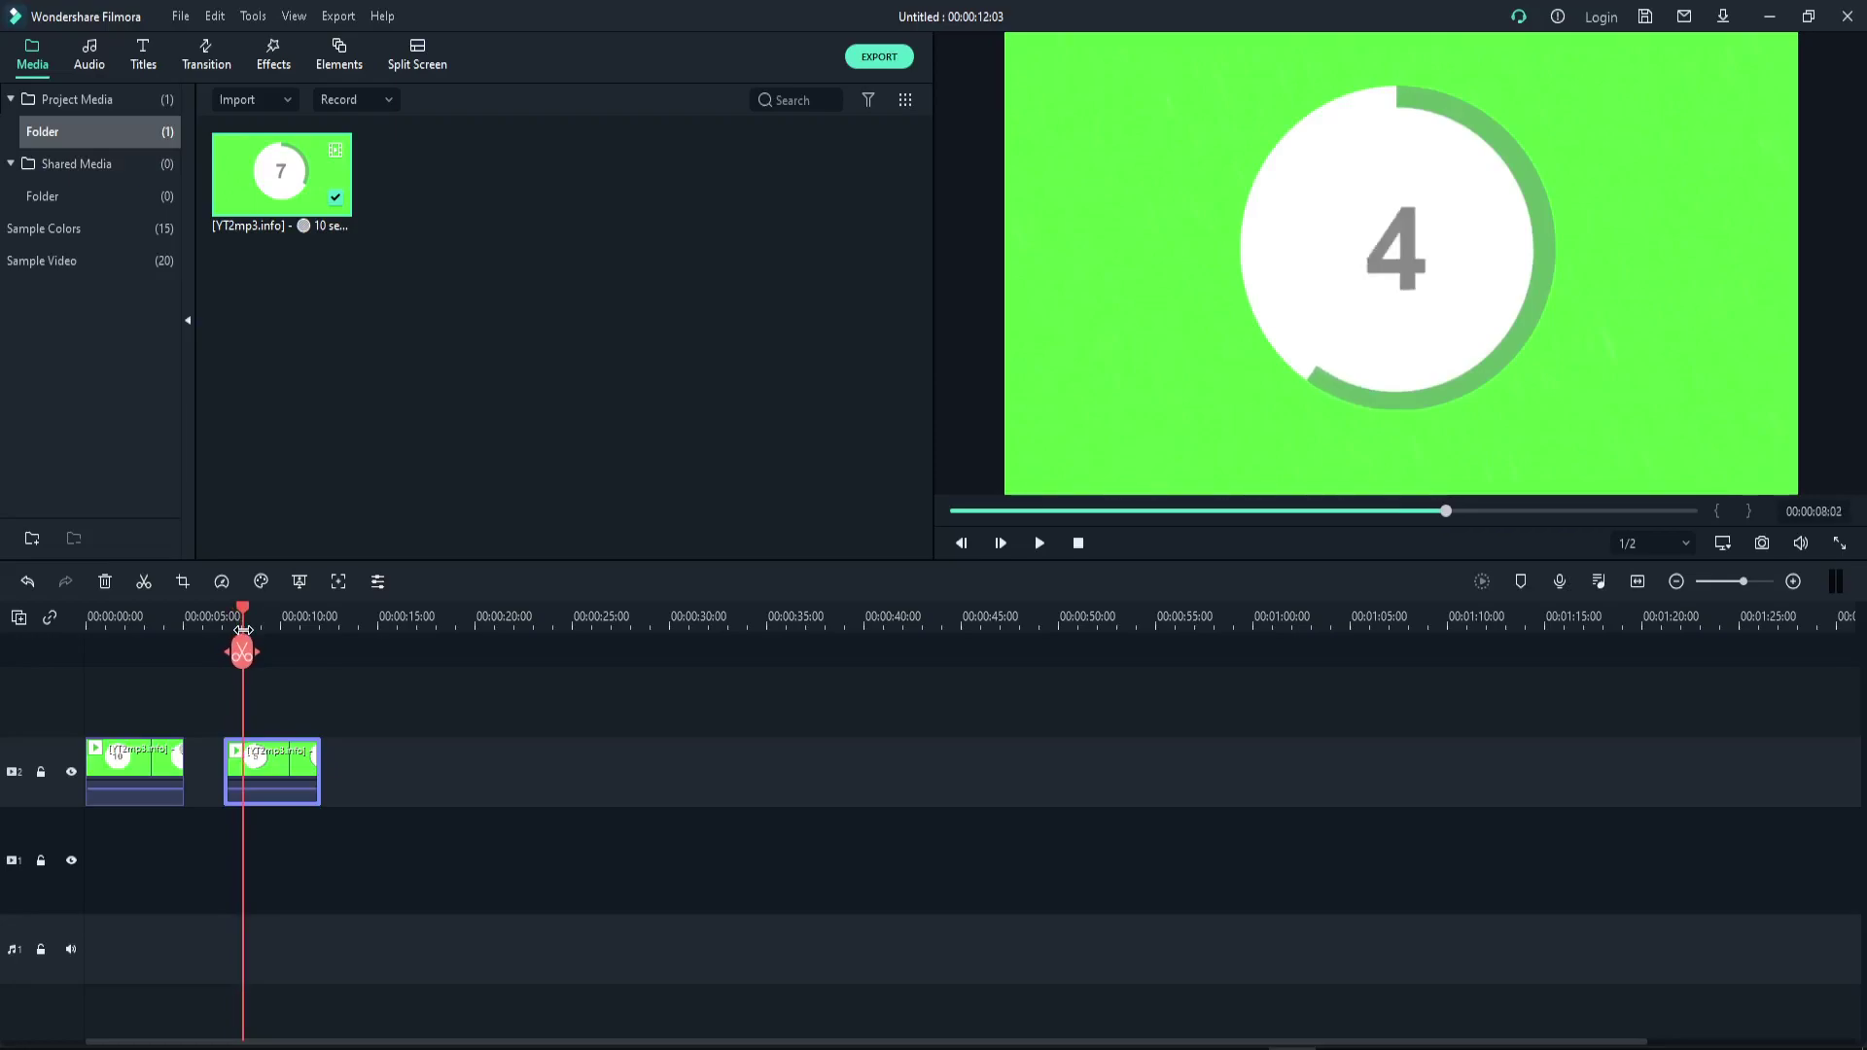
key(Left)
key(Left)
key(Left)
key(Left)
key(Left)
key(Left)
key(Left)
key(Left)
key(Left)
key(Left)
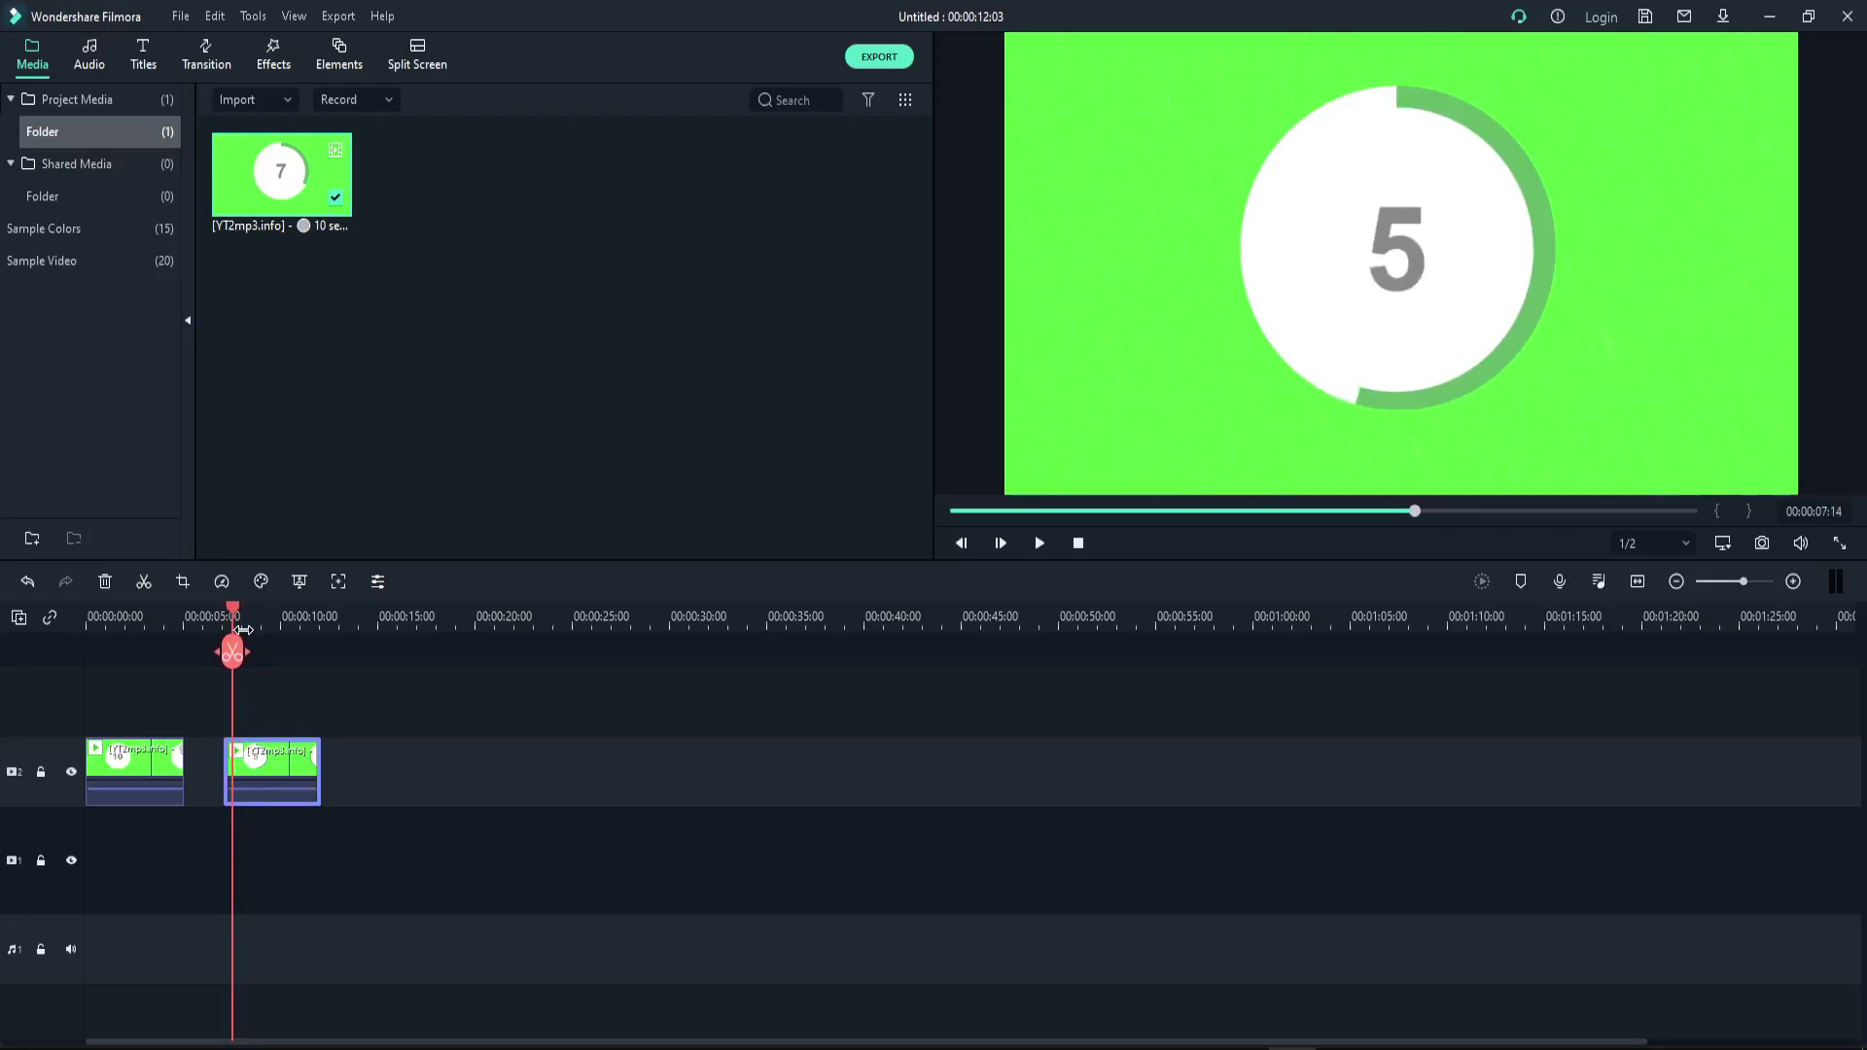
key(Left)
key(Left)
key(Left)
key(Left)
key(Left)
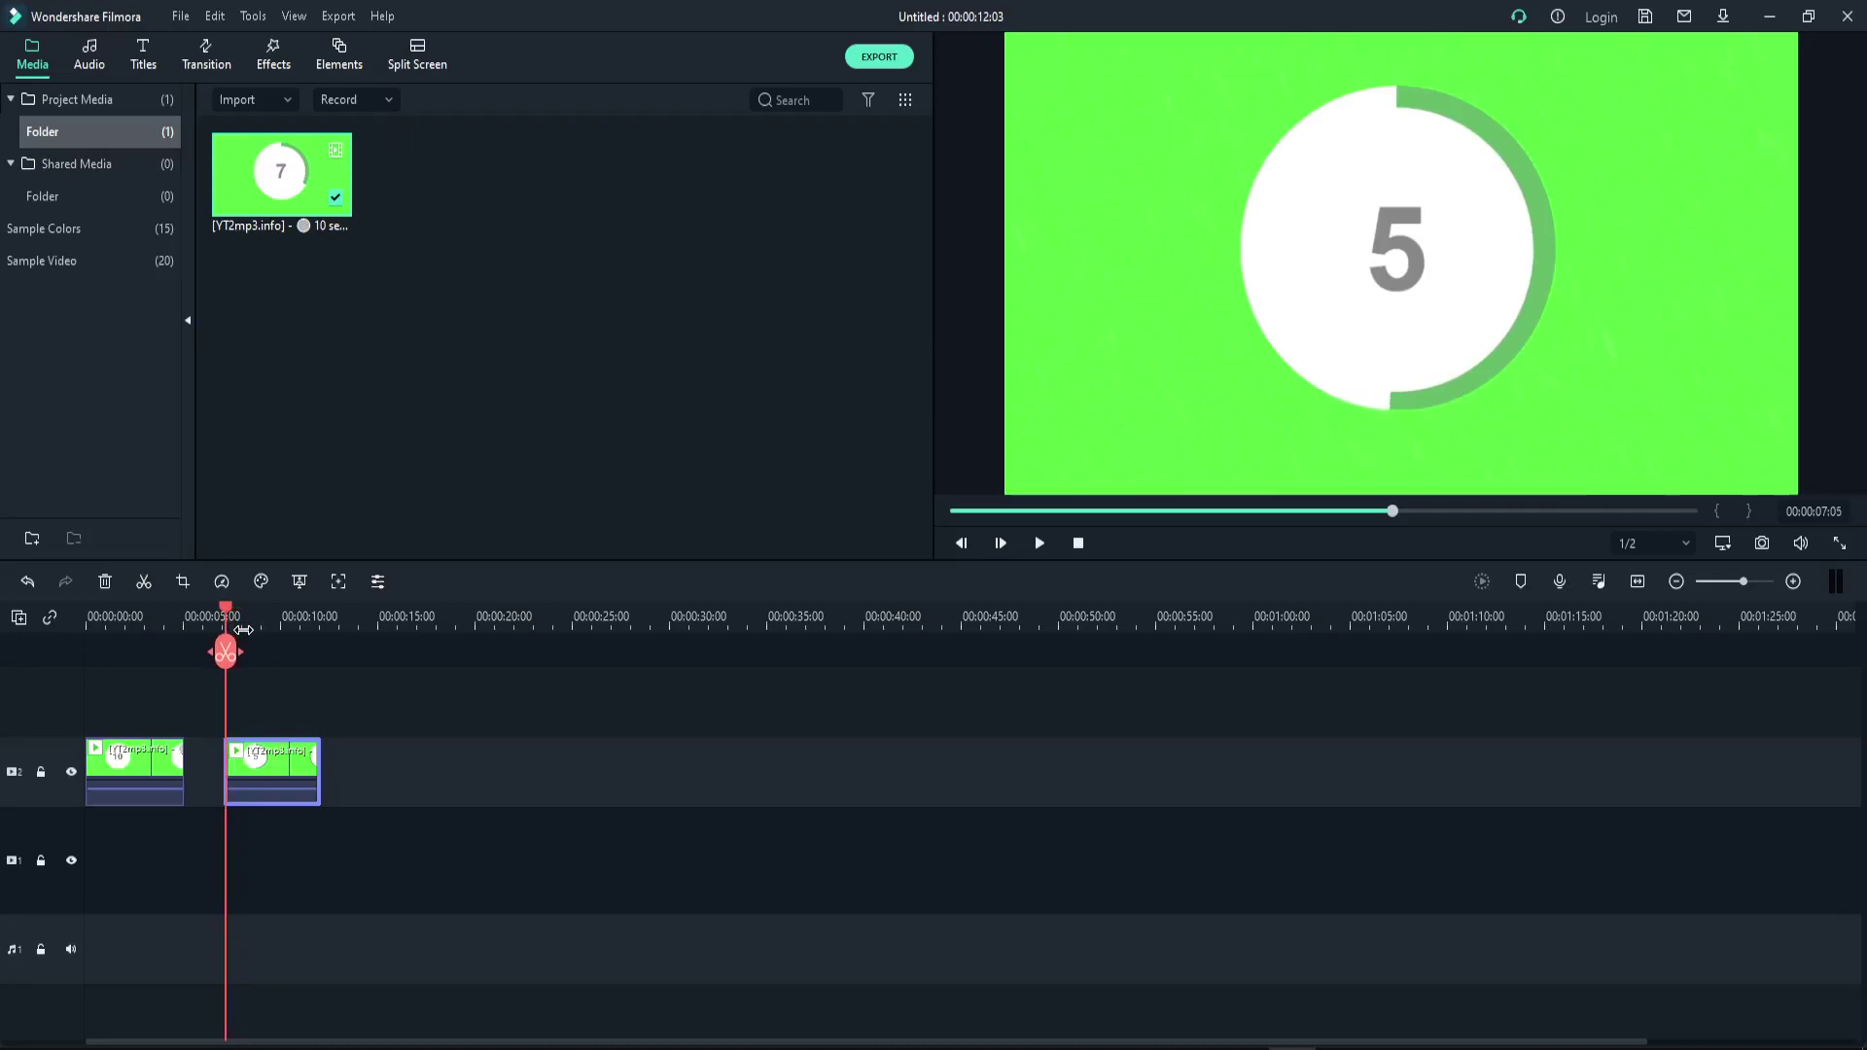
key(Right)
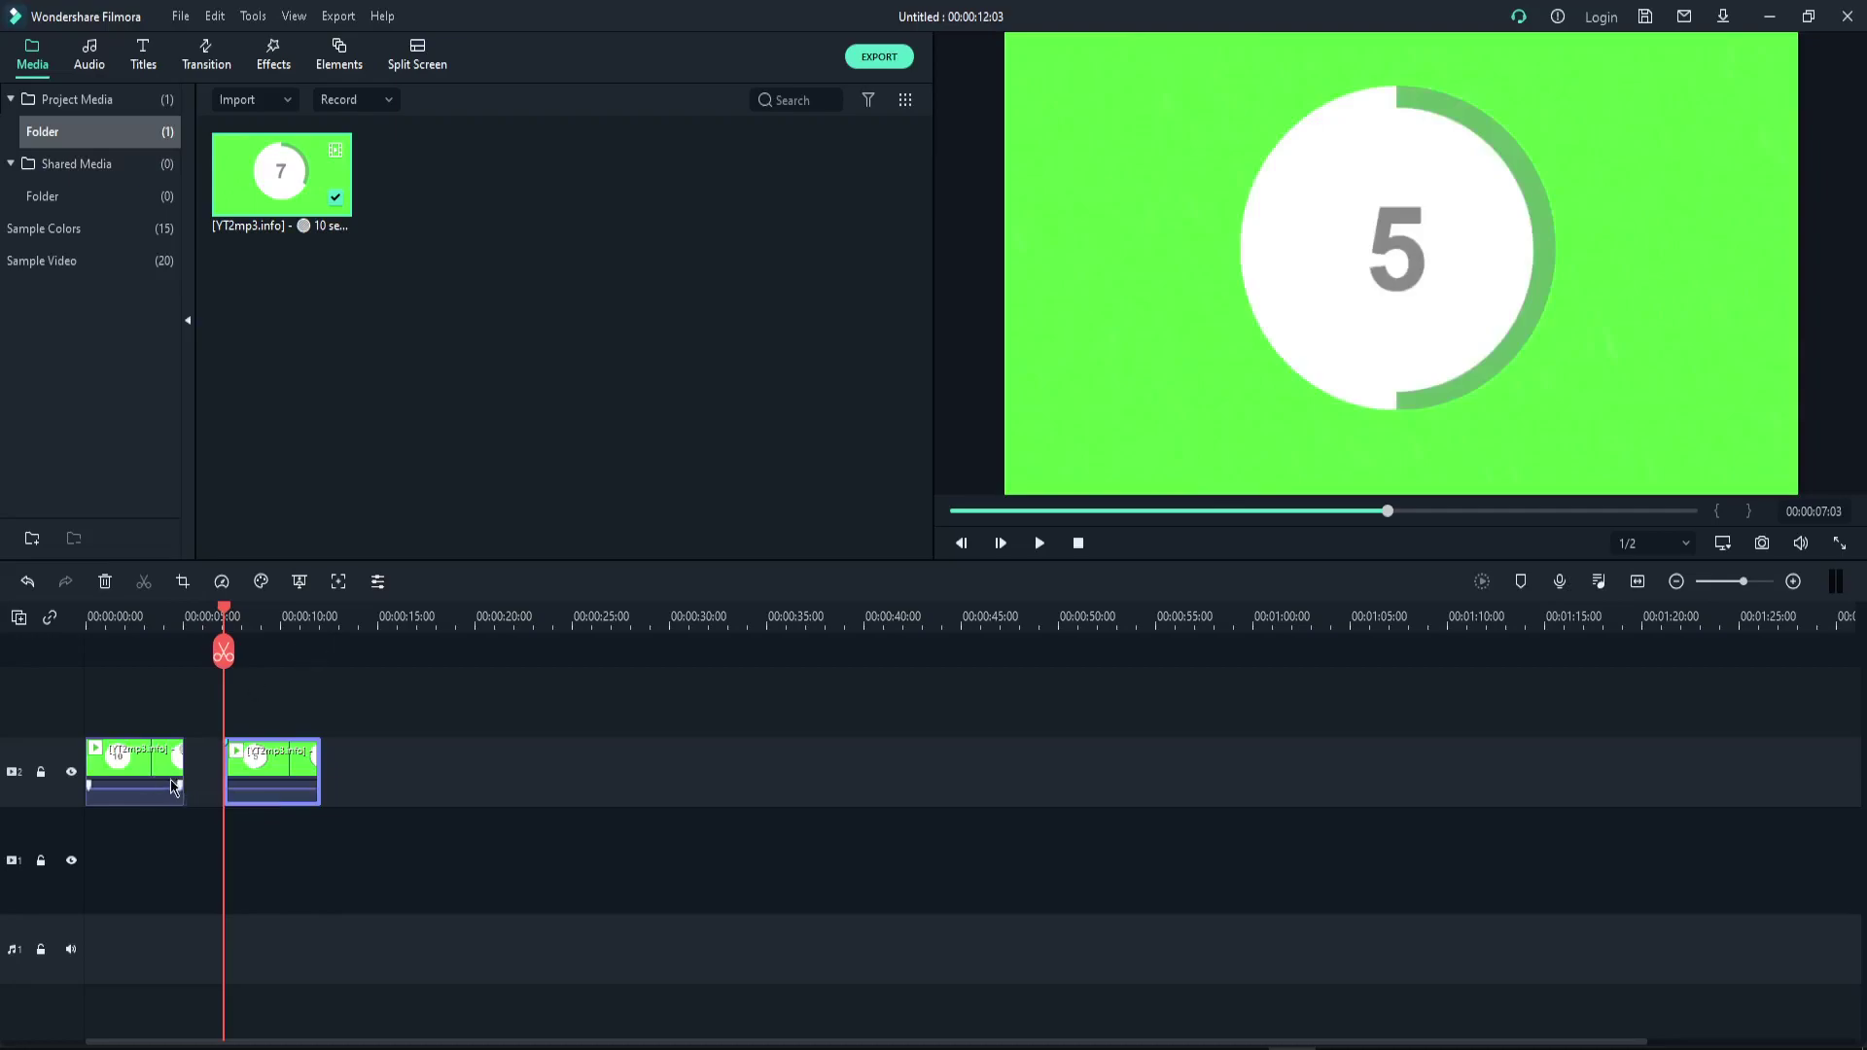
Move the second half to 00:00:22:16 and extend its start to restore the full countdown from 10.
drag(250, 762, 526, 784)
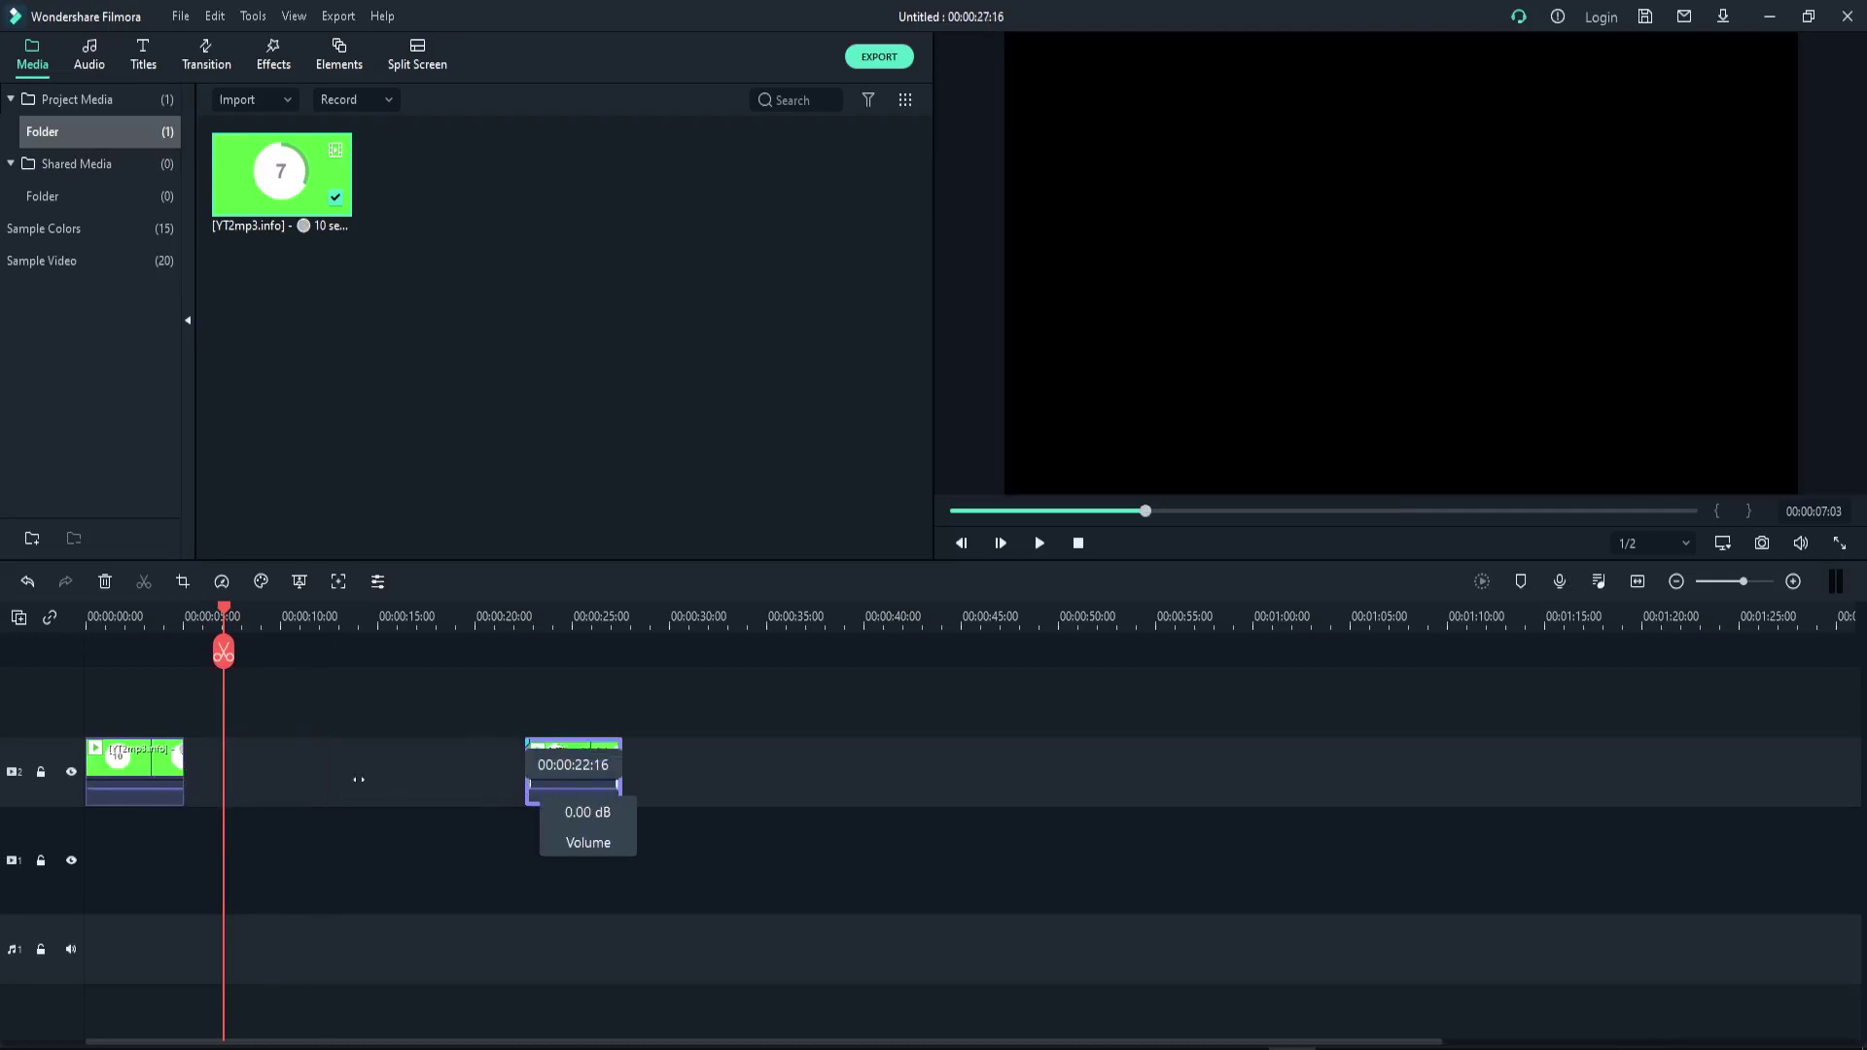
click(495, 776)
double_click(531, 771)
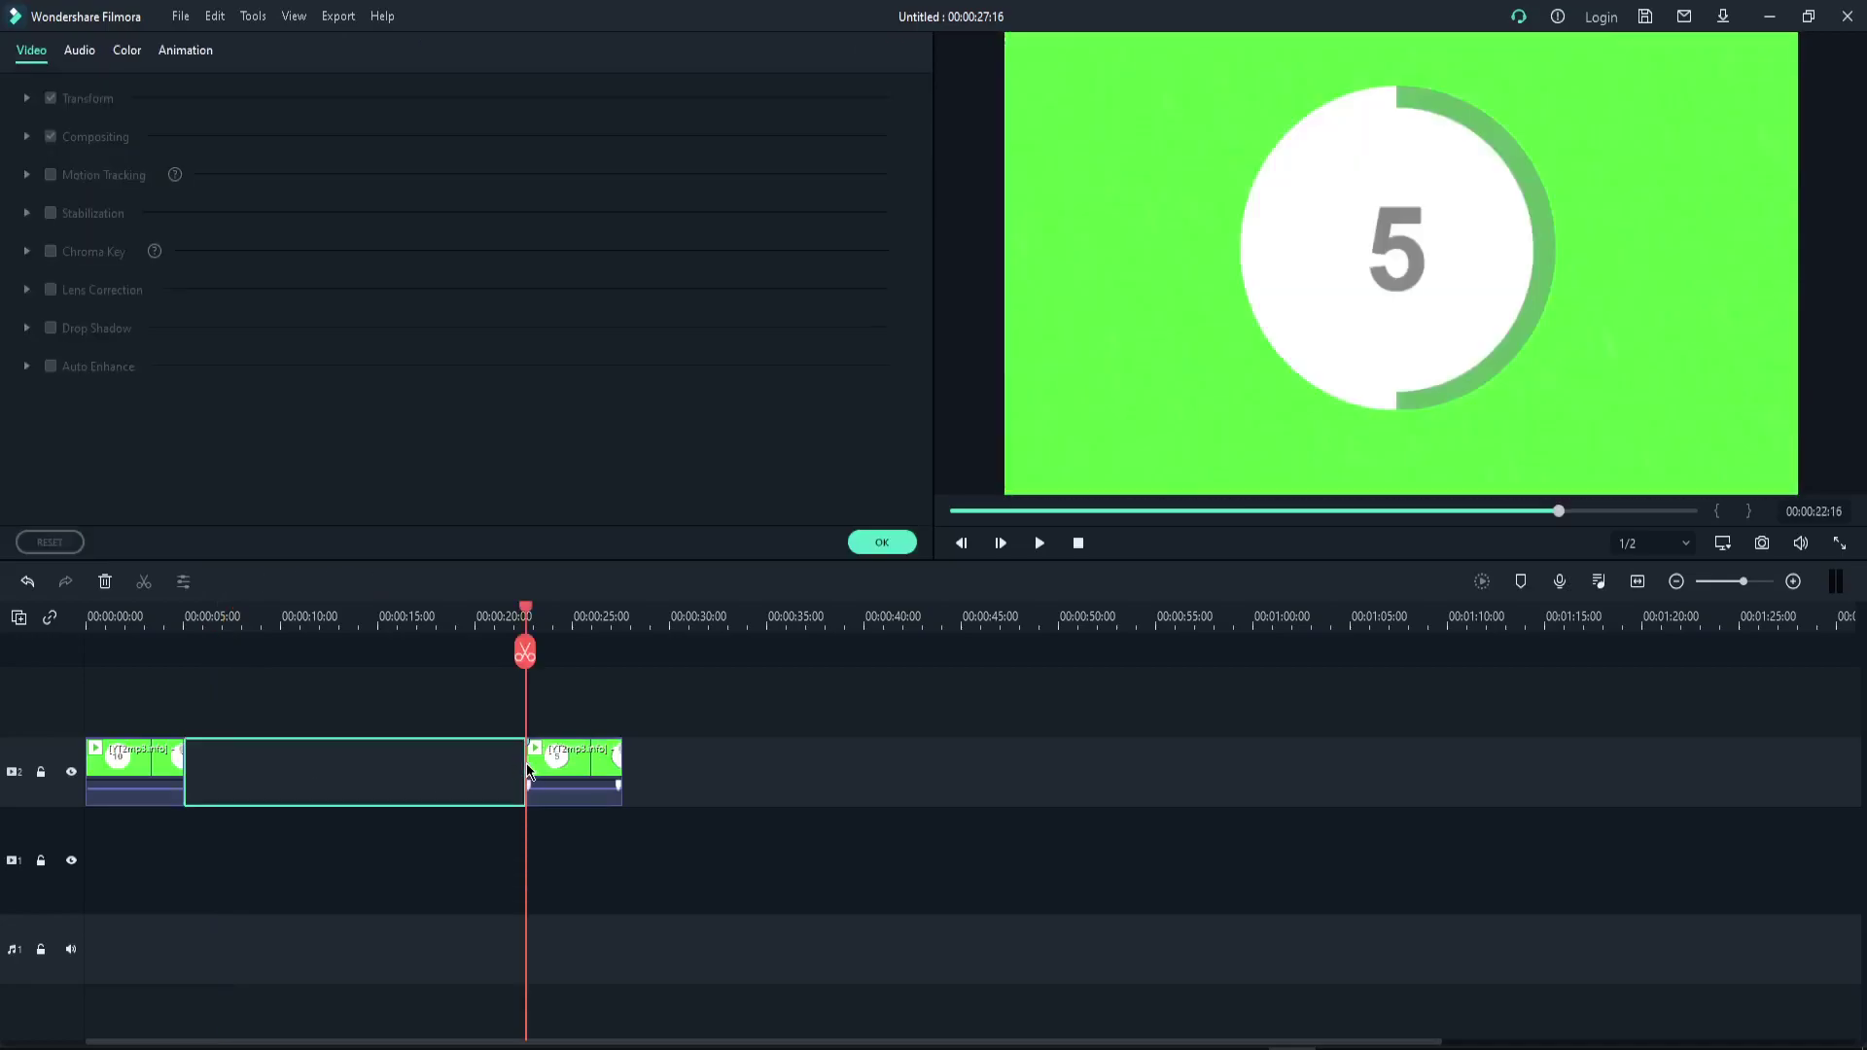
drag(525, 767, 426, 765)
Step through the extended clip to the frame at 00:00:27:18 where the number 5 first appears.
click(610, 625)
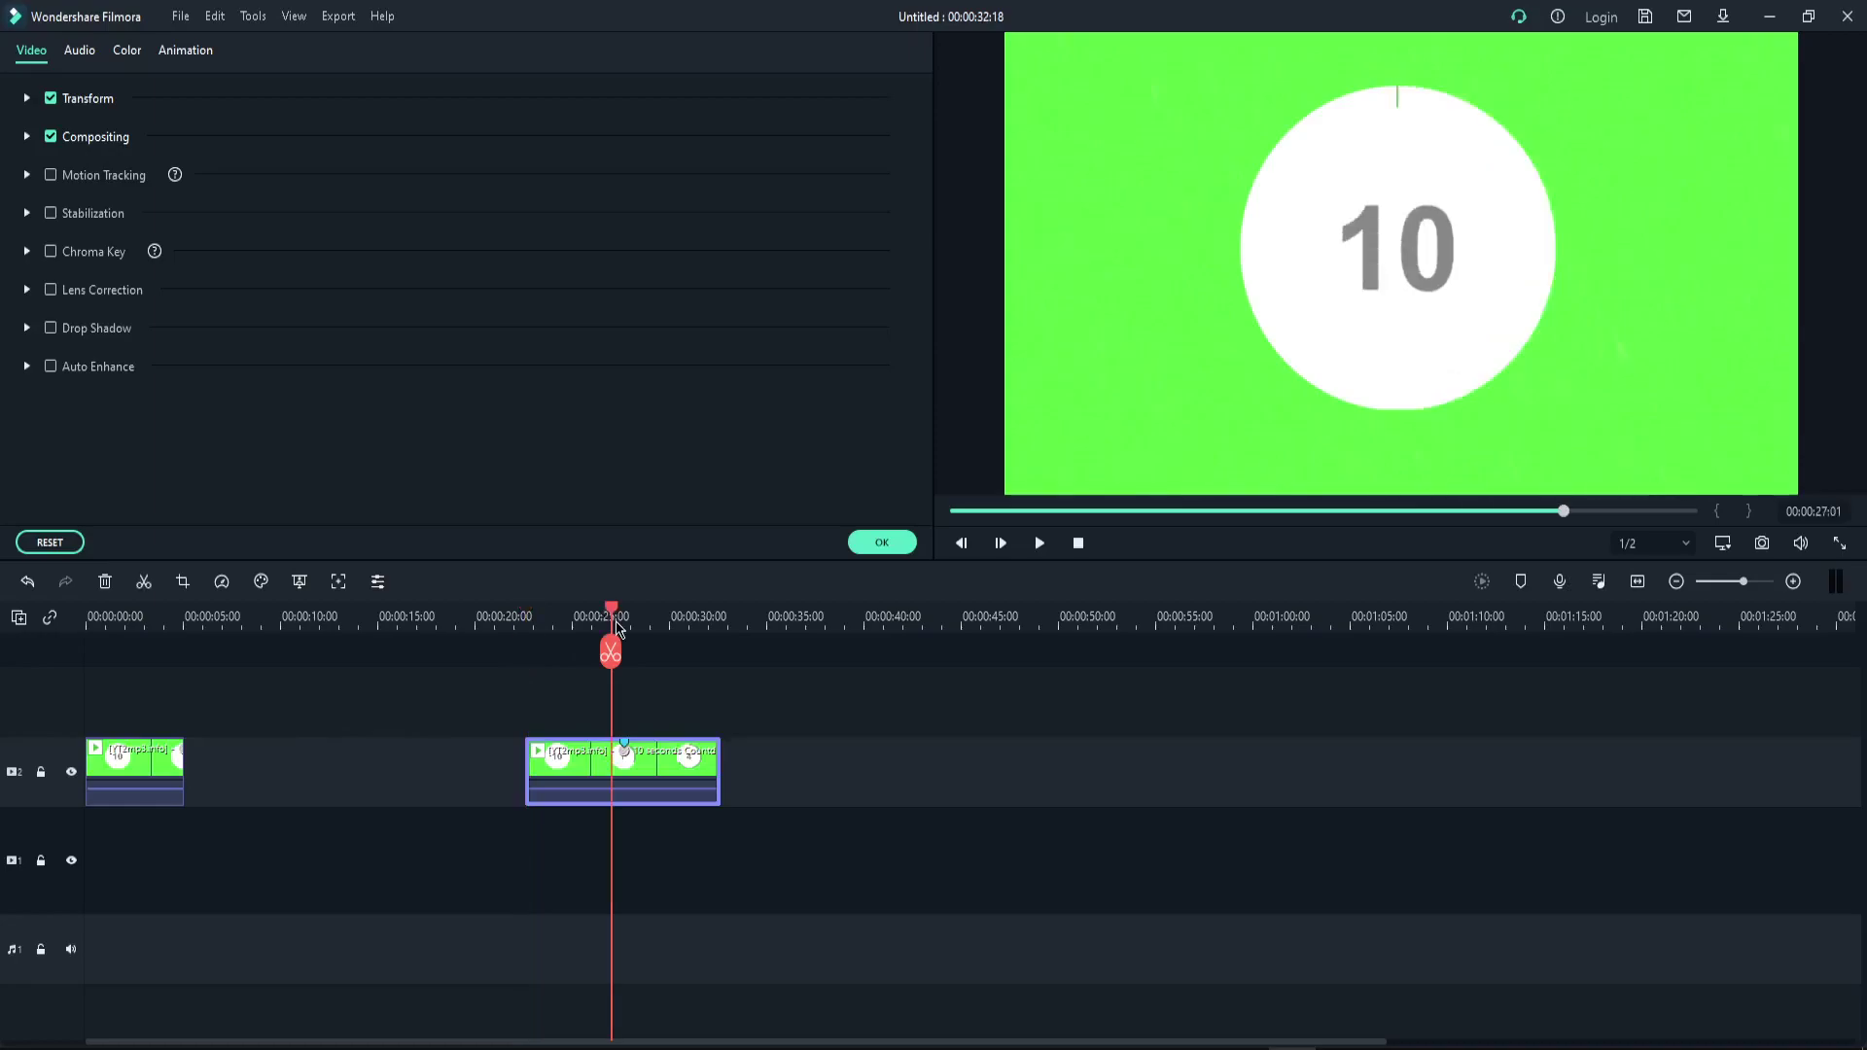
key(Right)
key(Right)
key(Right)
key(Right)
key(Right)
key(Right)
key(Right)
key(Right)
key(Right)
key(Right)
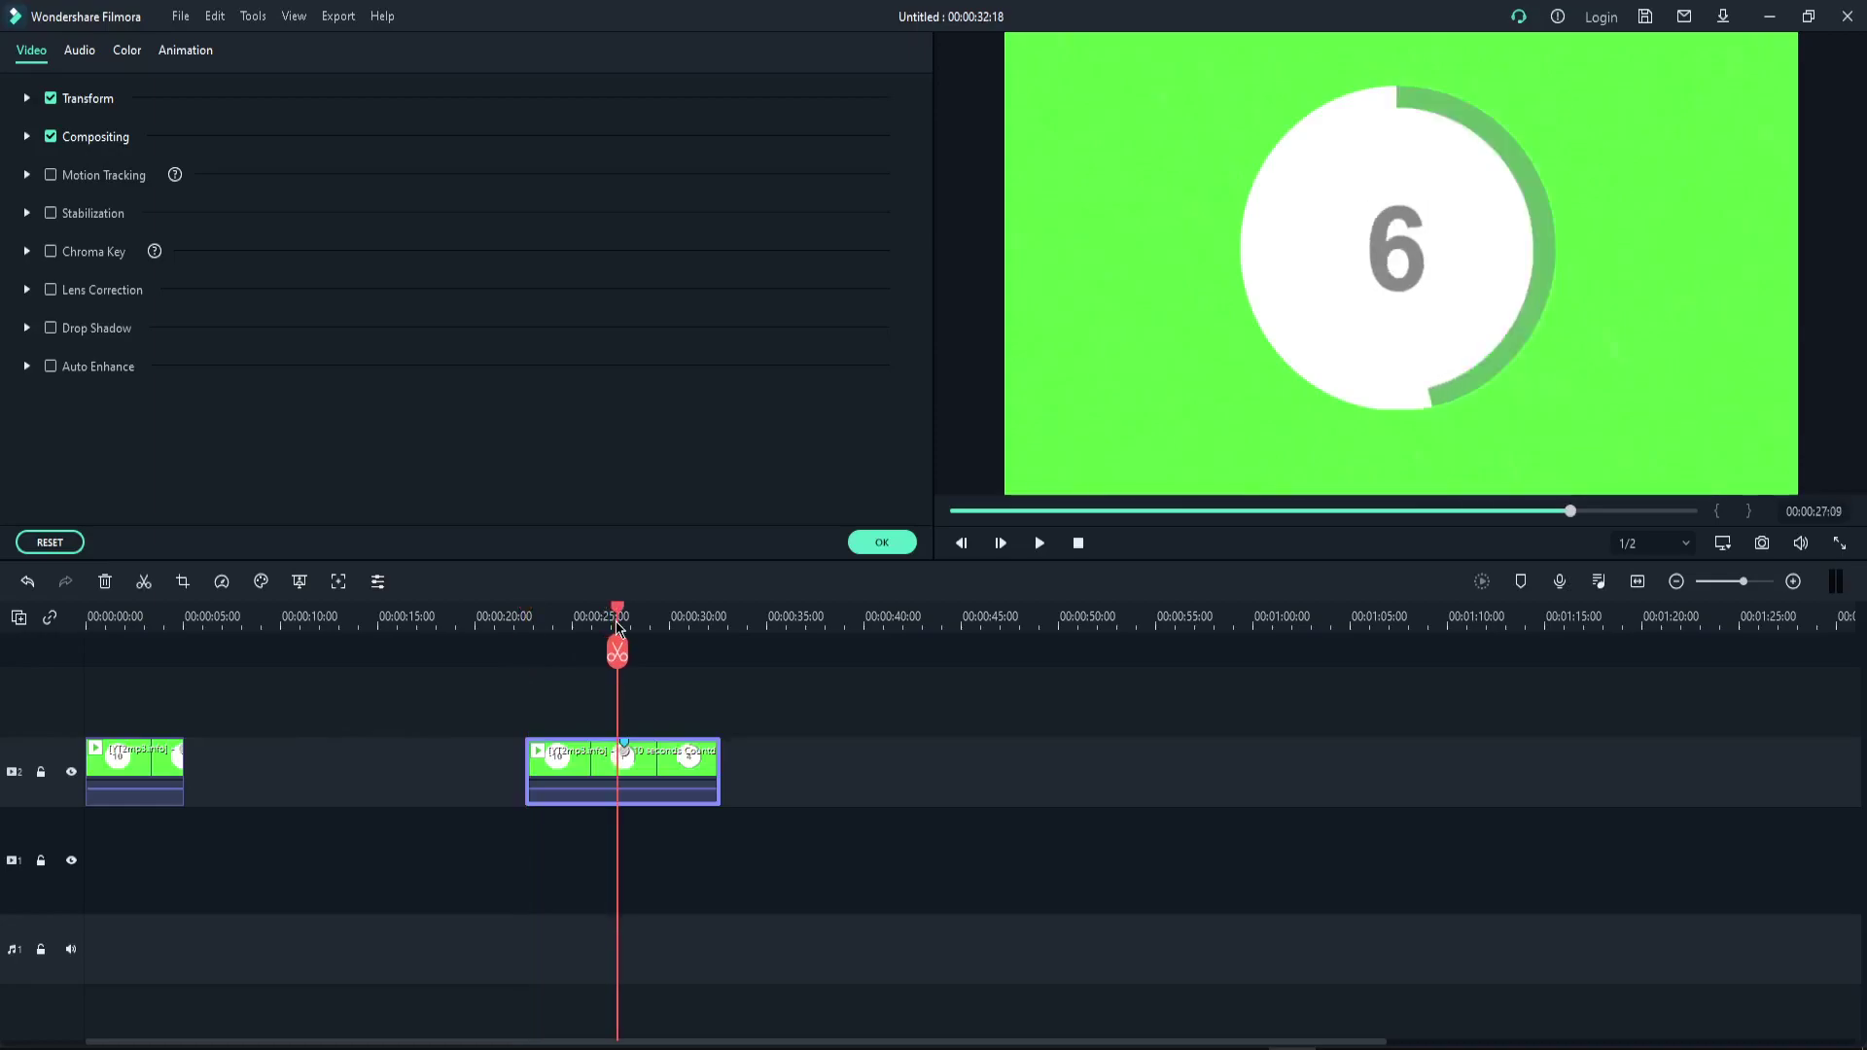
key(Right)
key(Right)
key(Right)
key(Right)
key(Right)
key(Right)
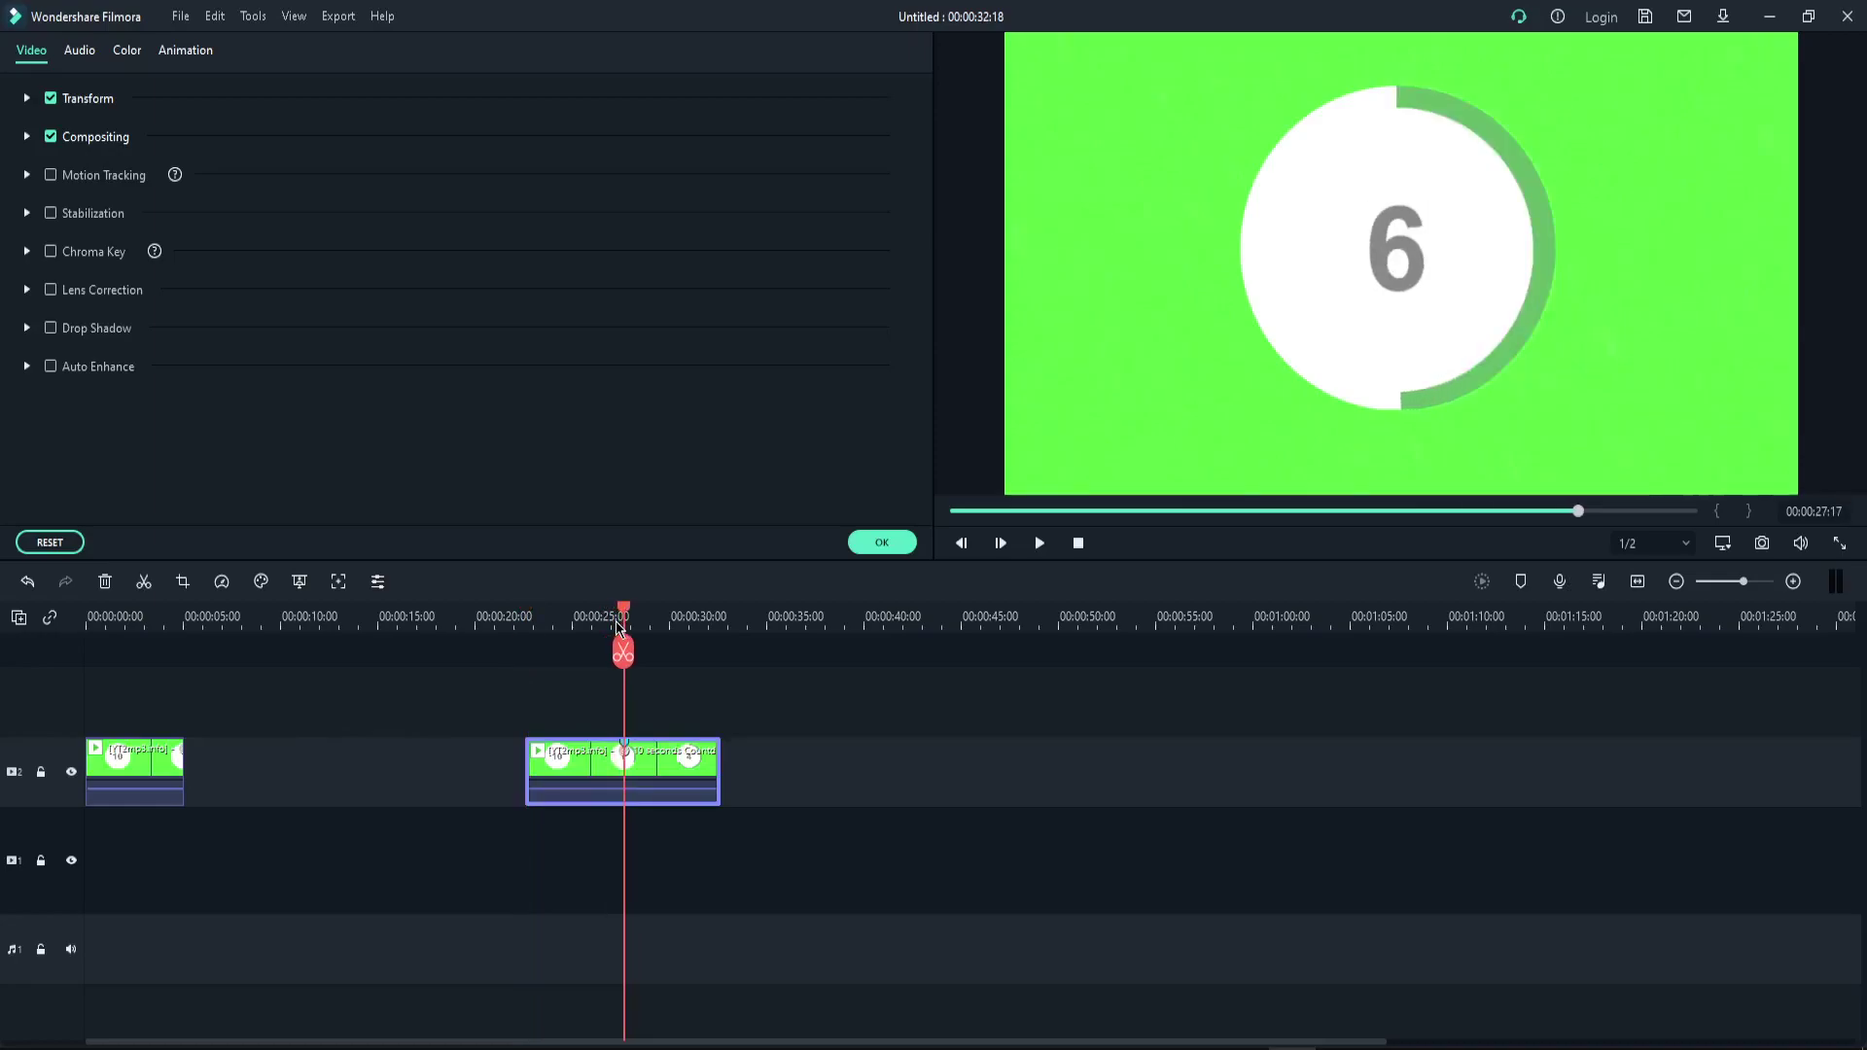
key(Right)
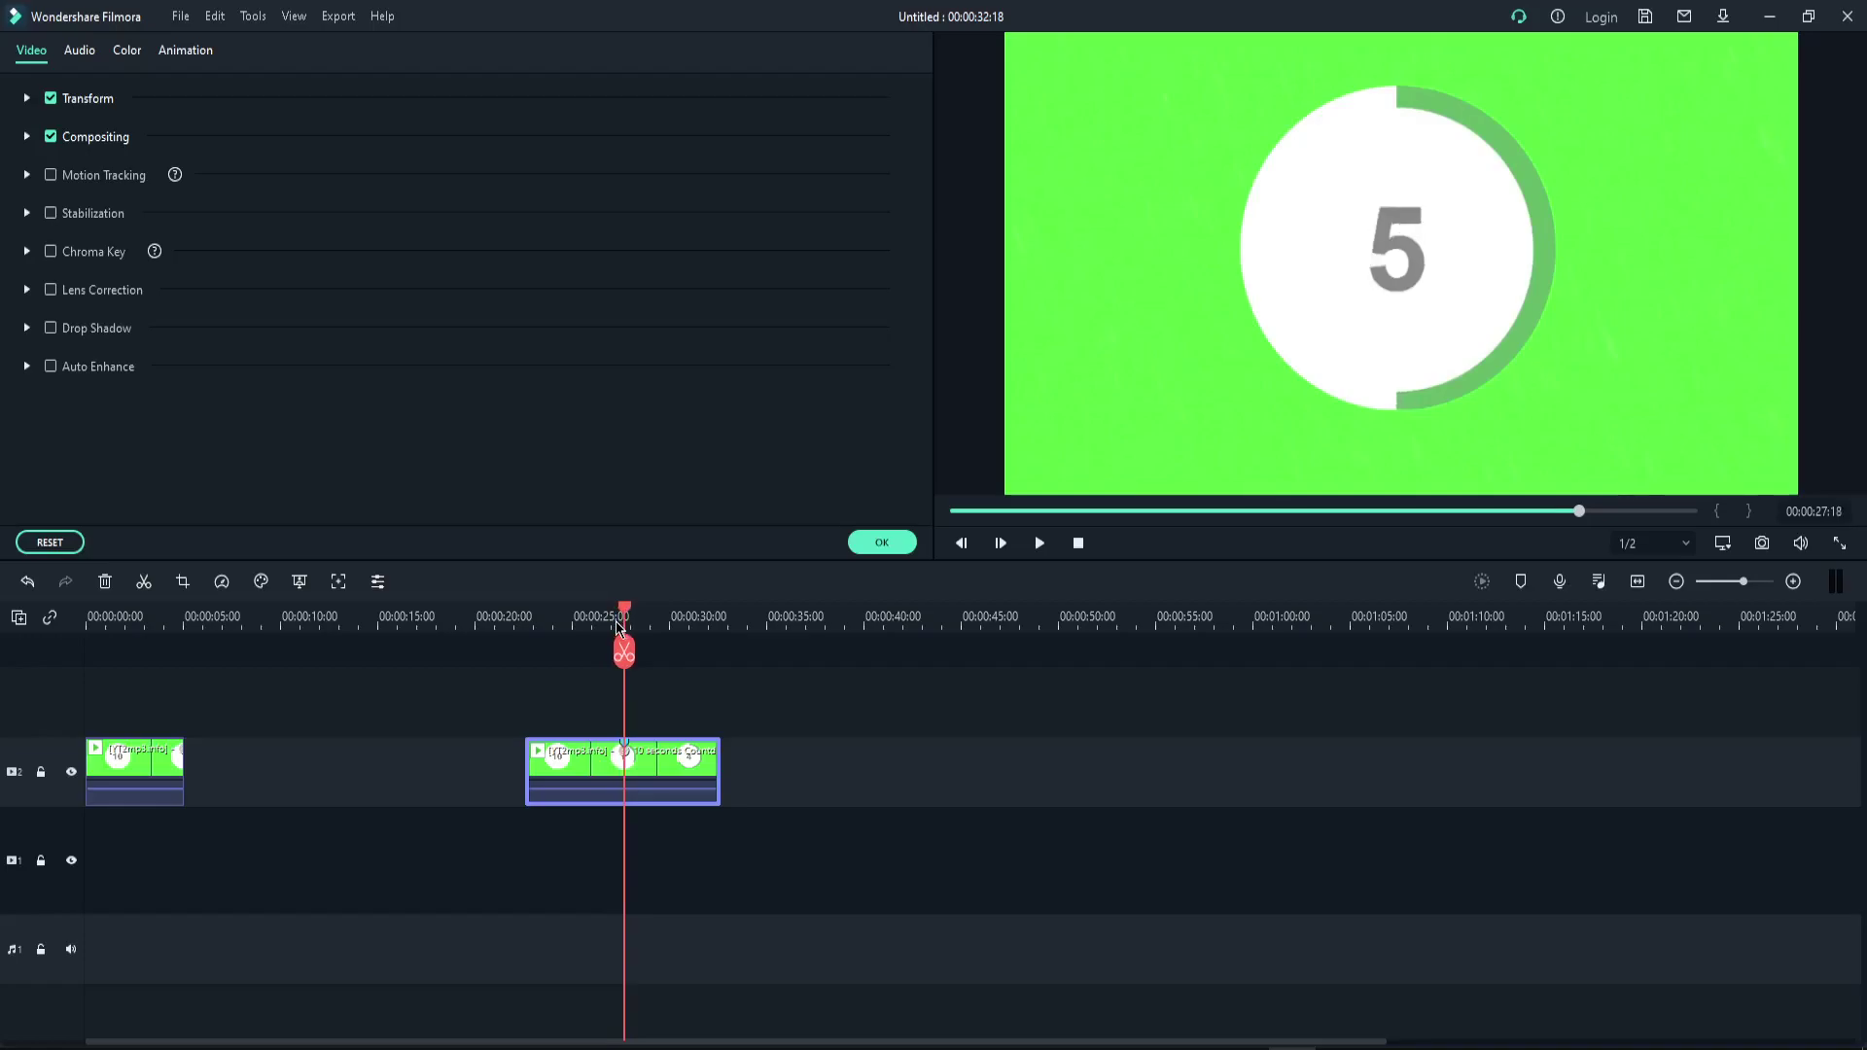
Reverse the extended clip's playback at 1.00x speed with ripple edit on, and create a proxy file for it.
right_click(639, 752)
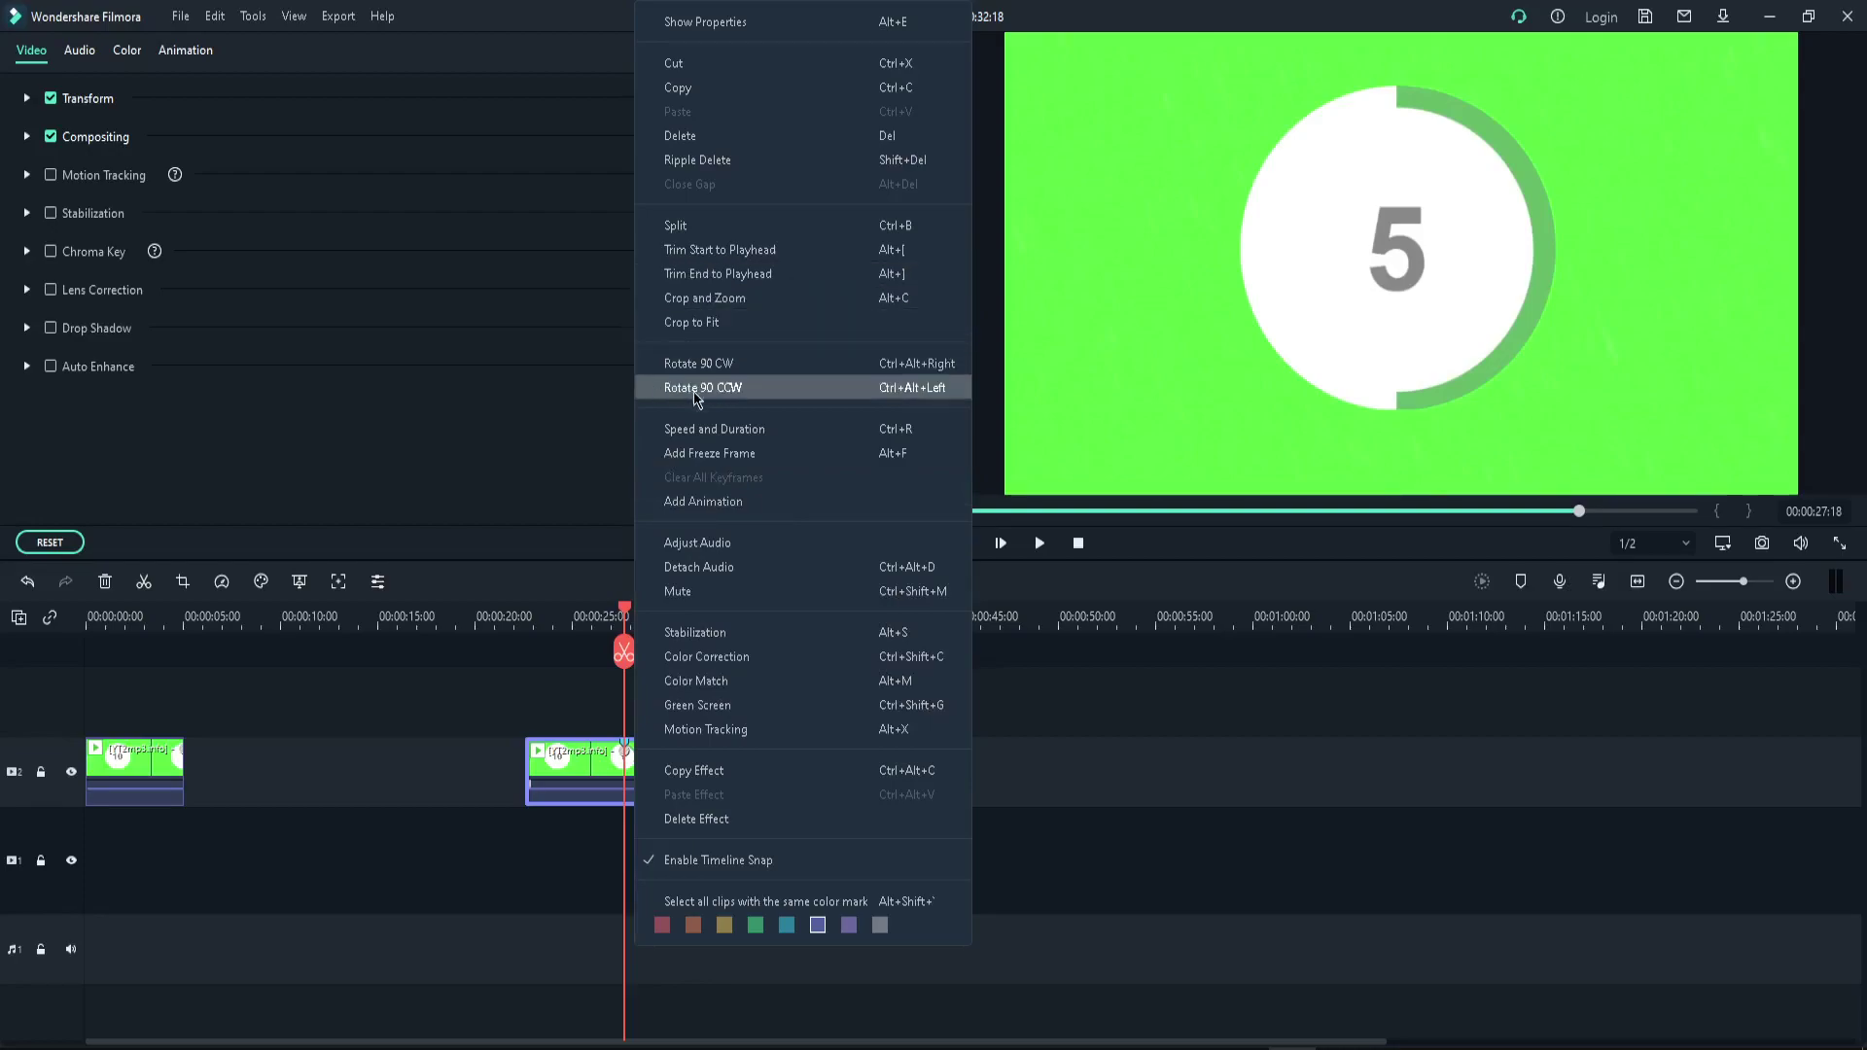
click(735, 428)
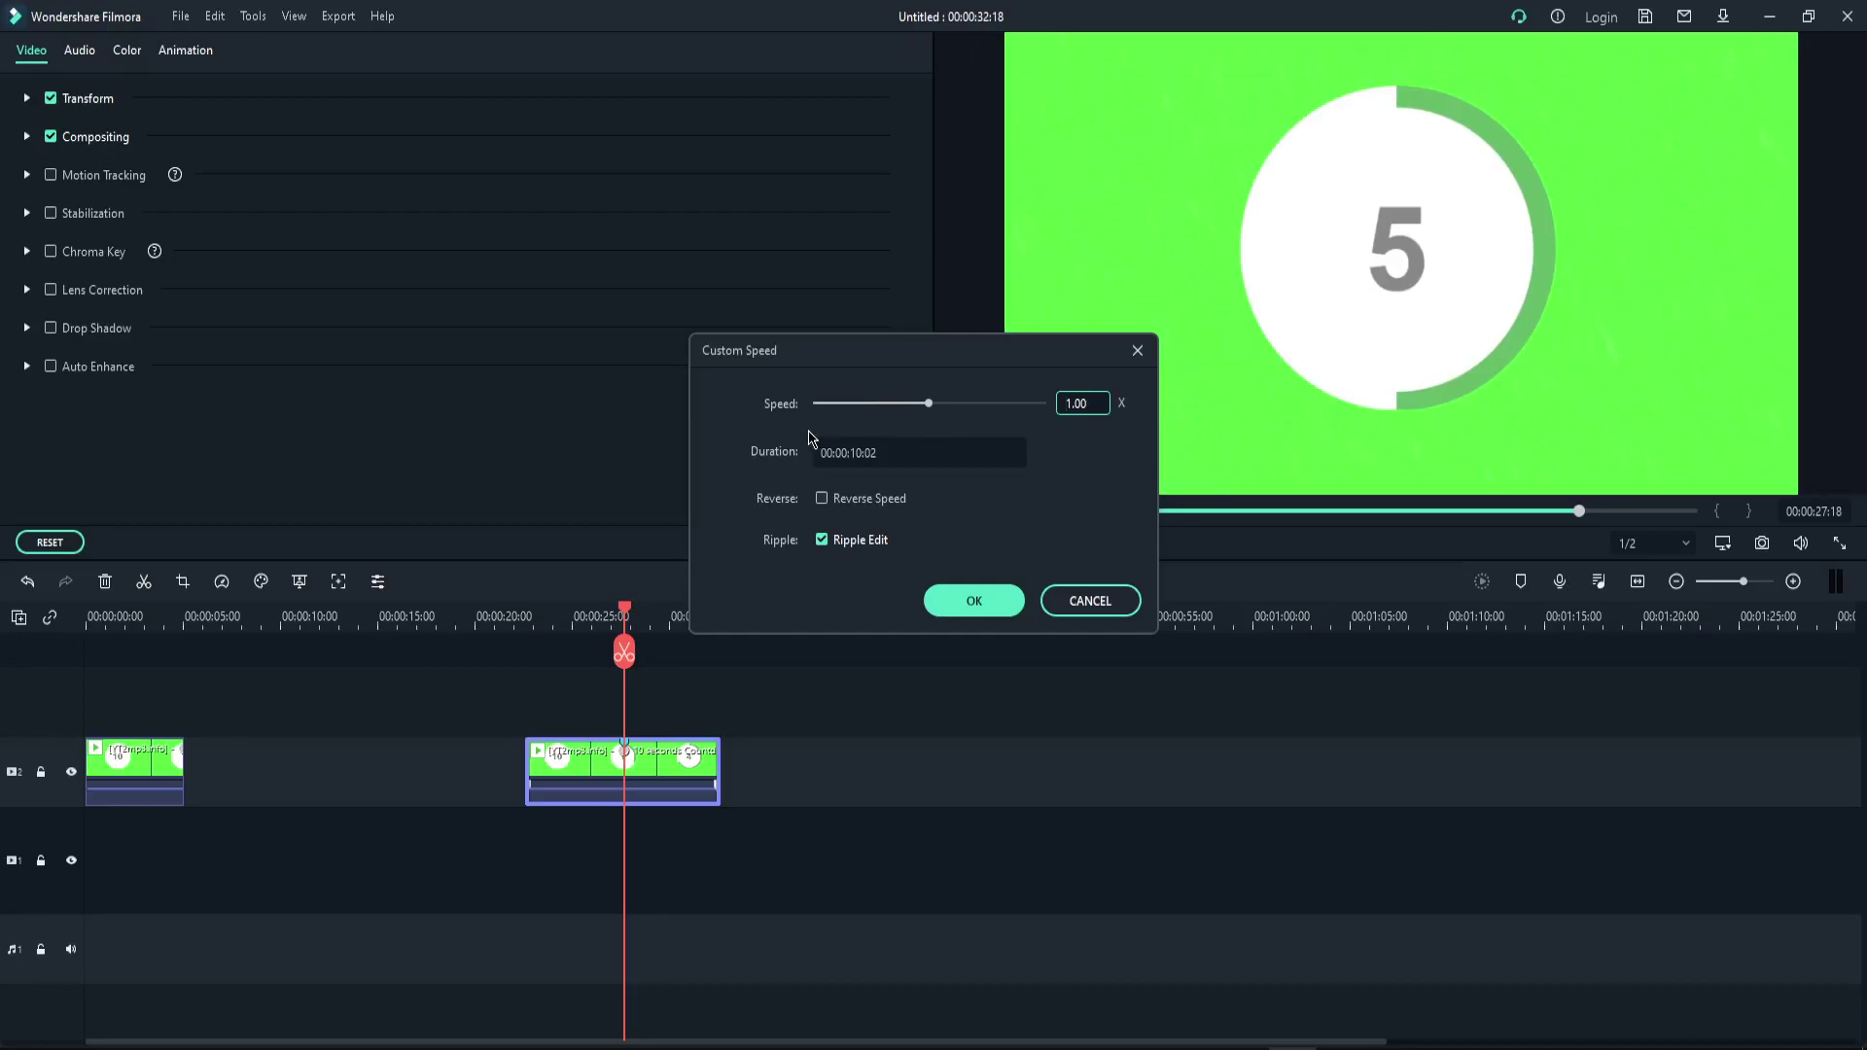
click(823, 500)
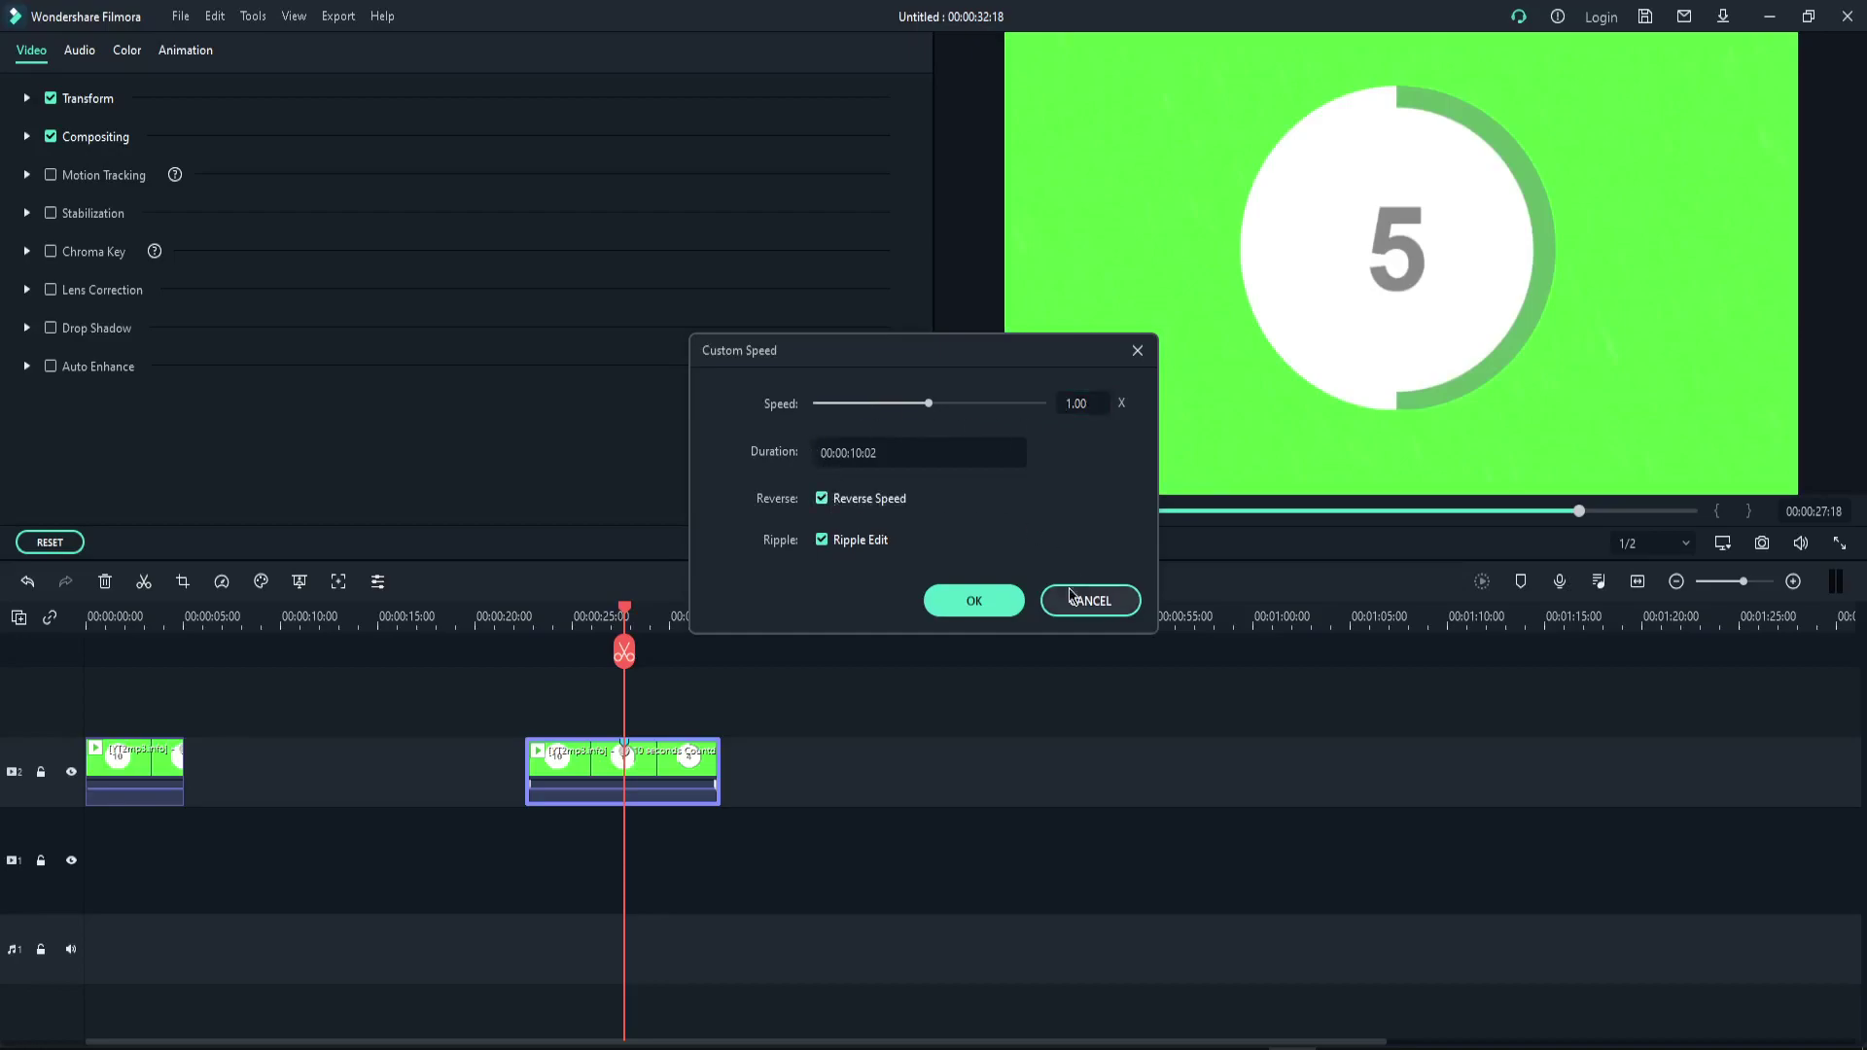
click(975, 603)
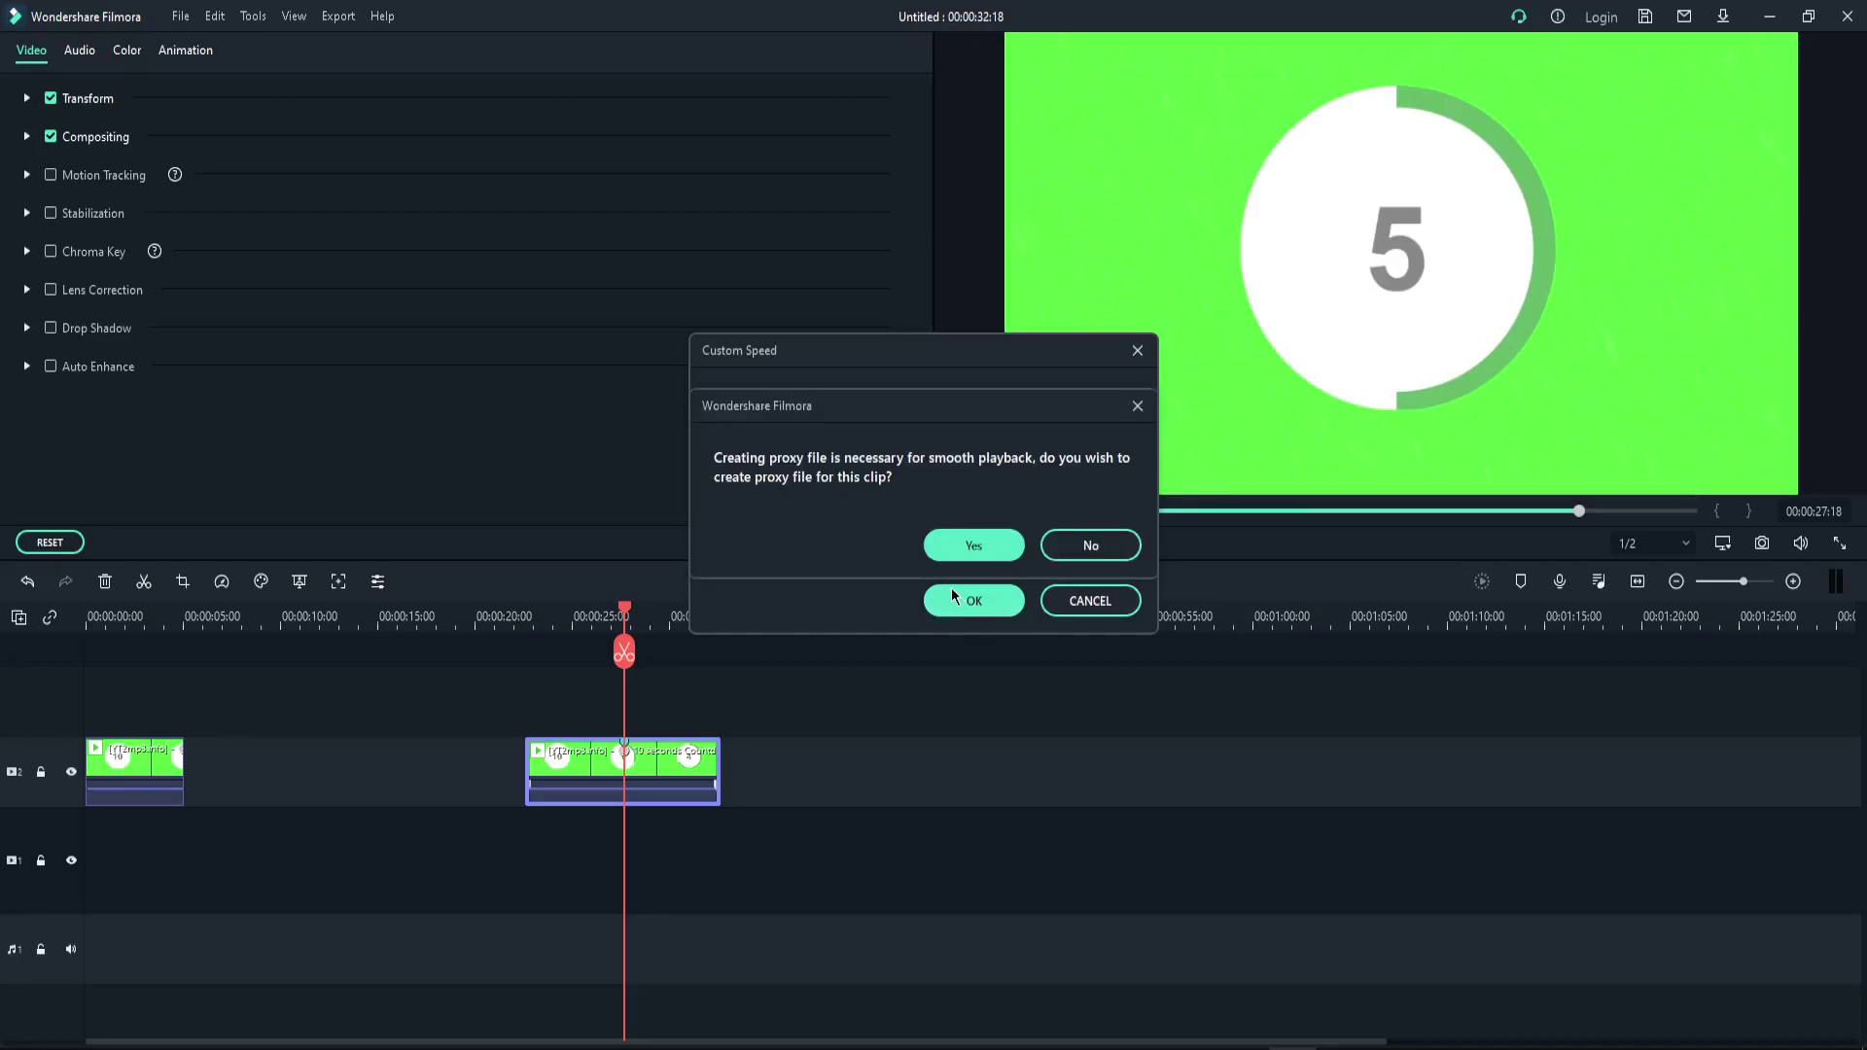
click(944, 552)
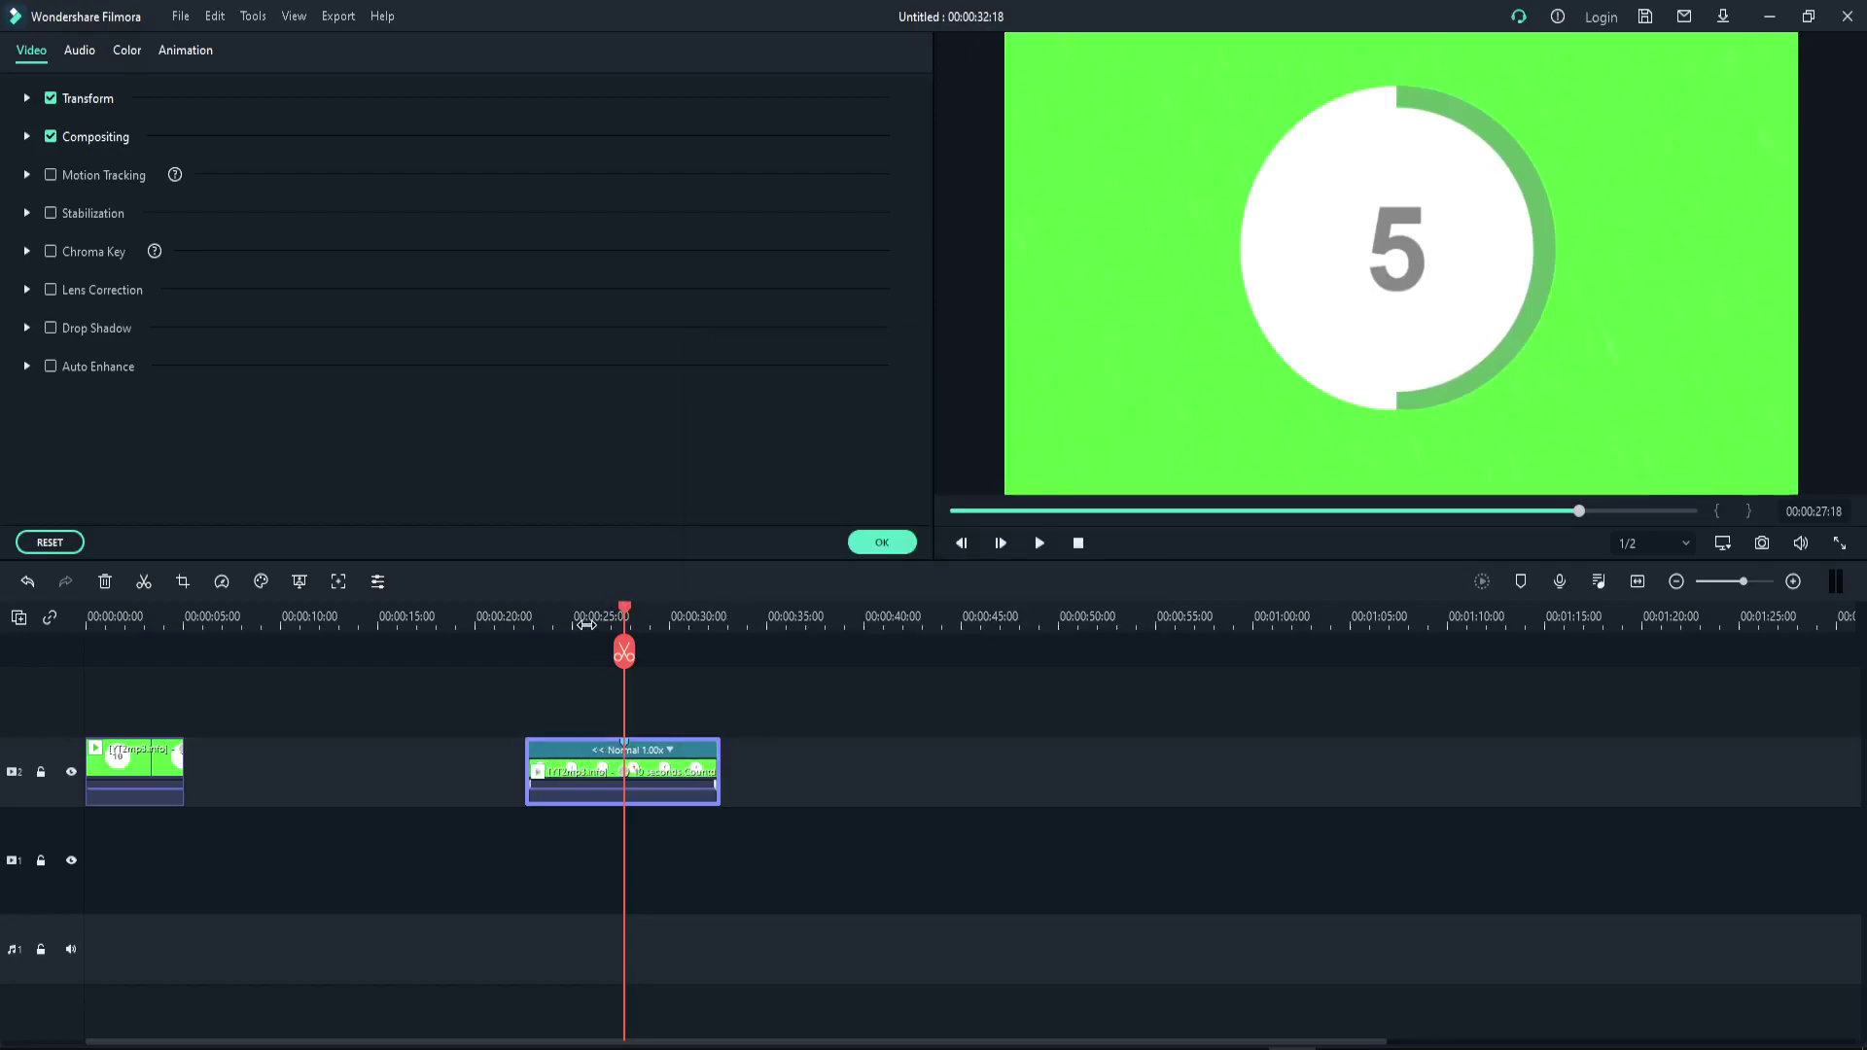
Play the reversed clip, including from its start, to check that the numbers count upward.
key(space)
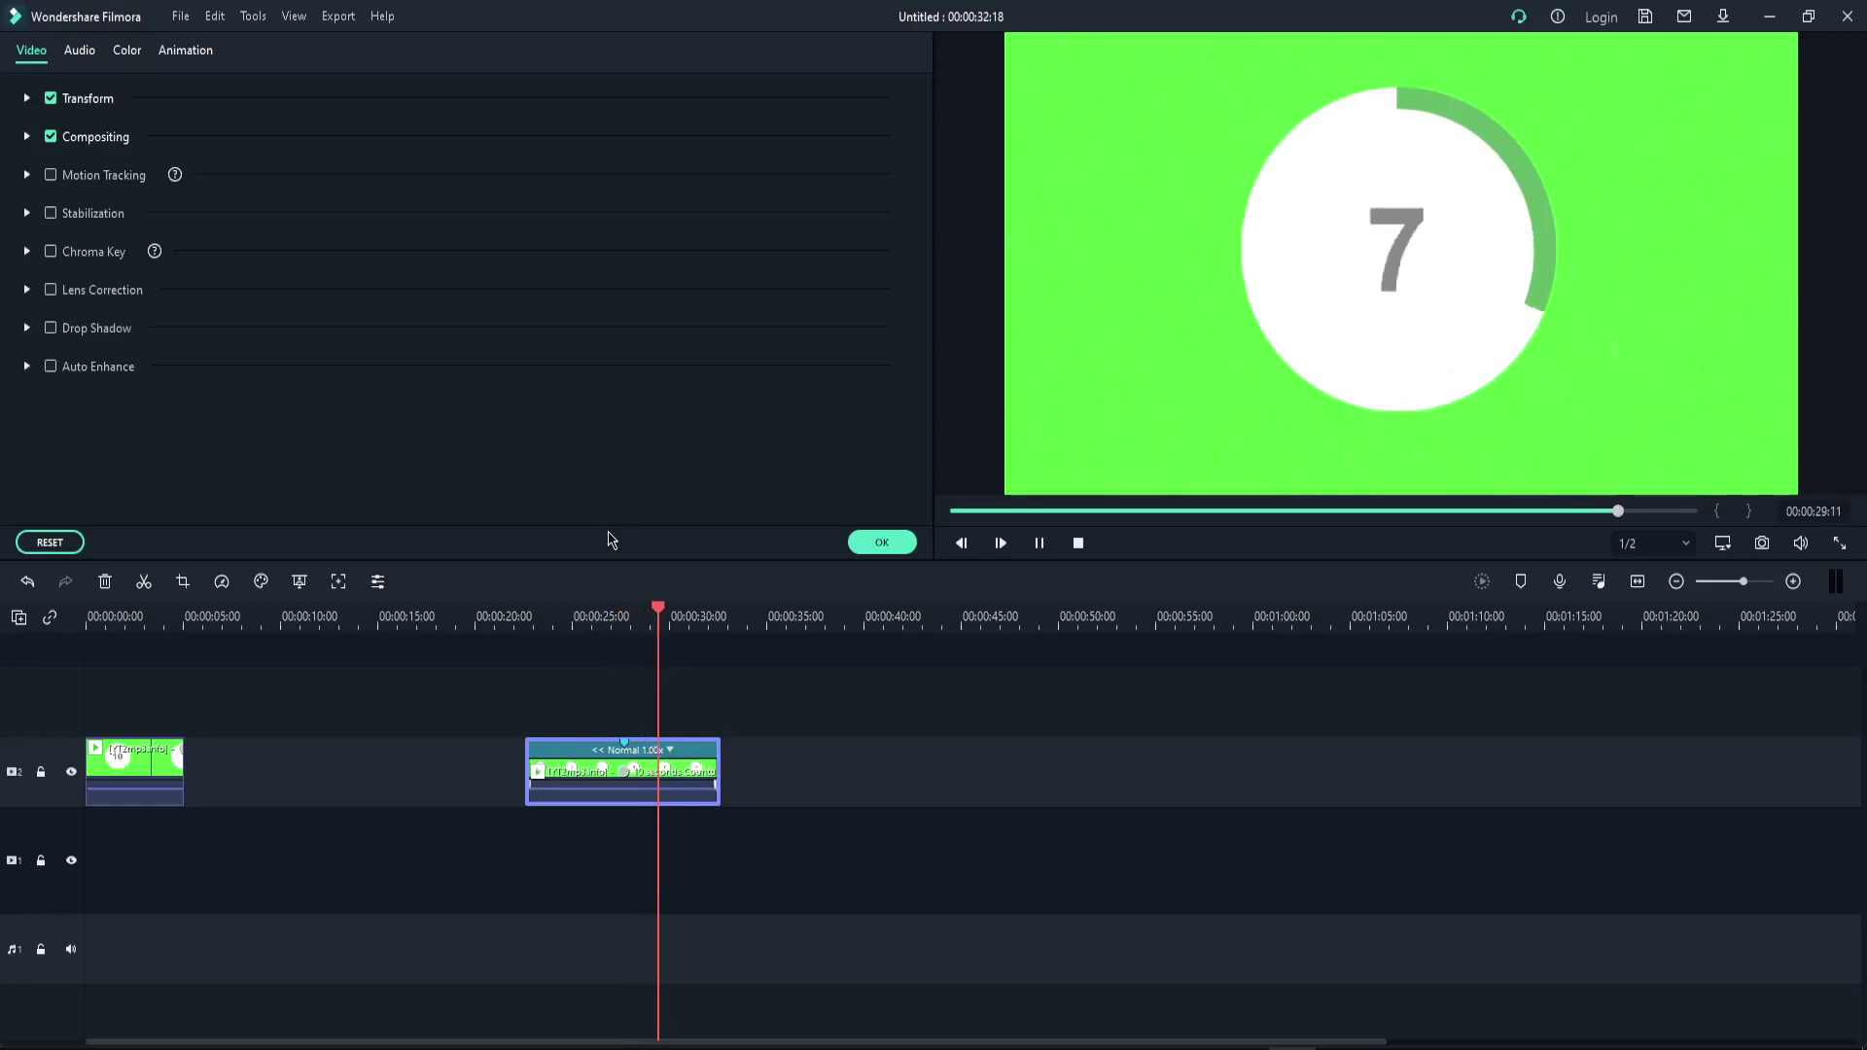
click(527, 620)
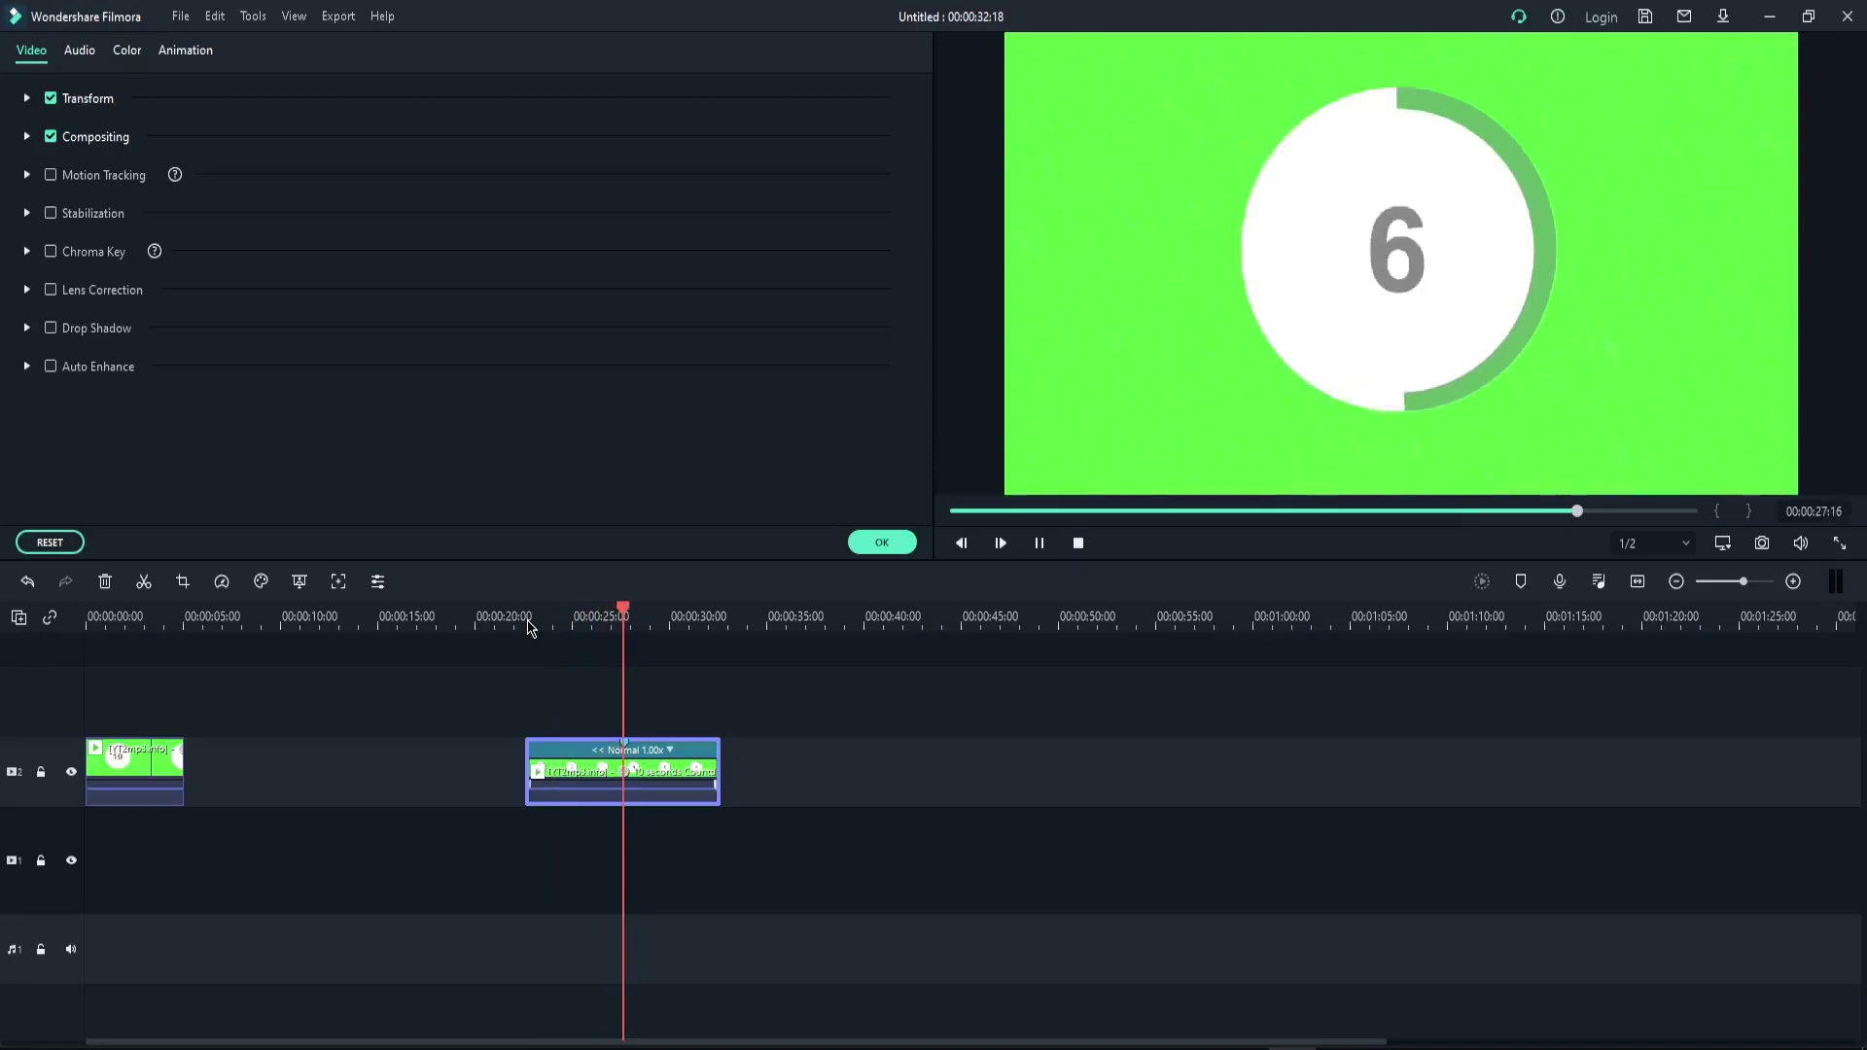
key(space)
key(space)
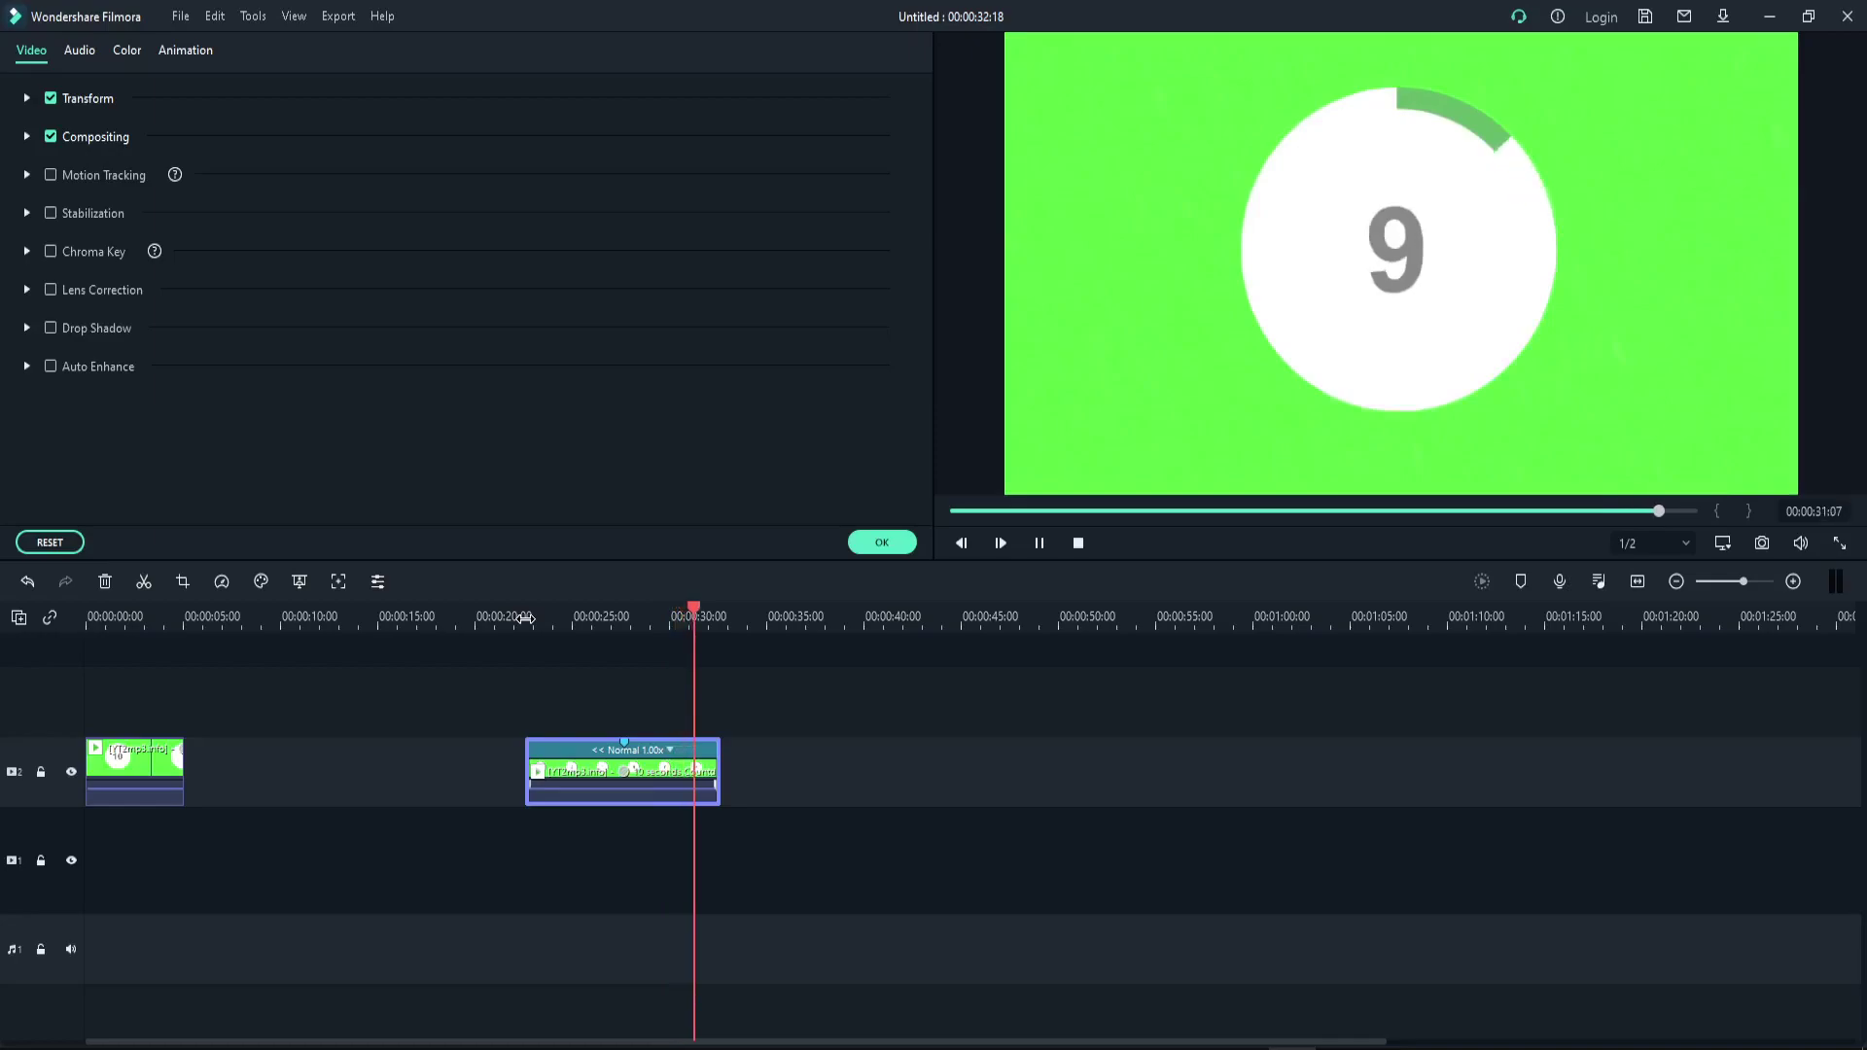
Split the reversed clip at 00:00:27:15, on the frame showing 5 with the ring half filled.
click(616, 615)
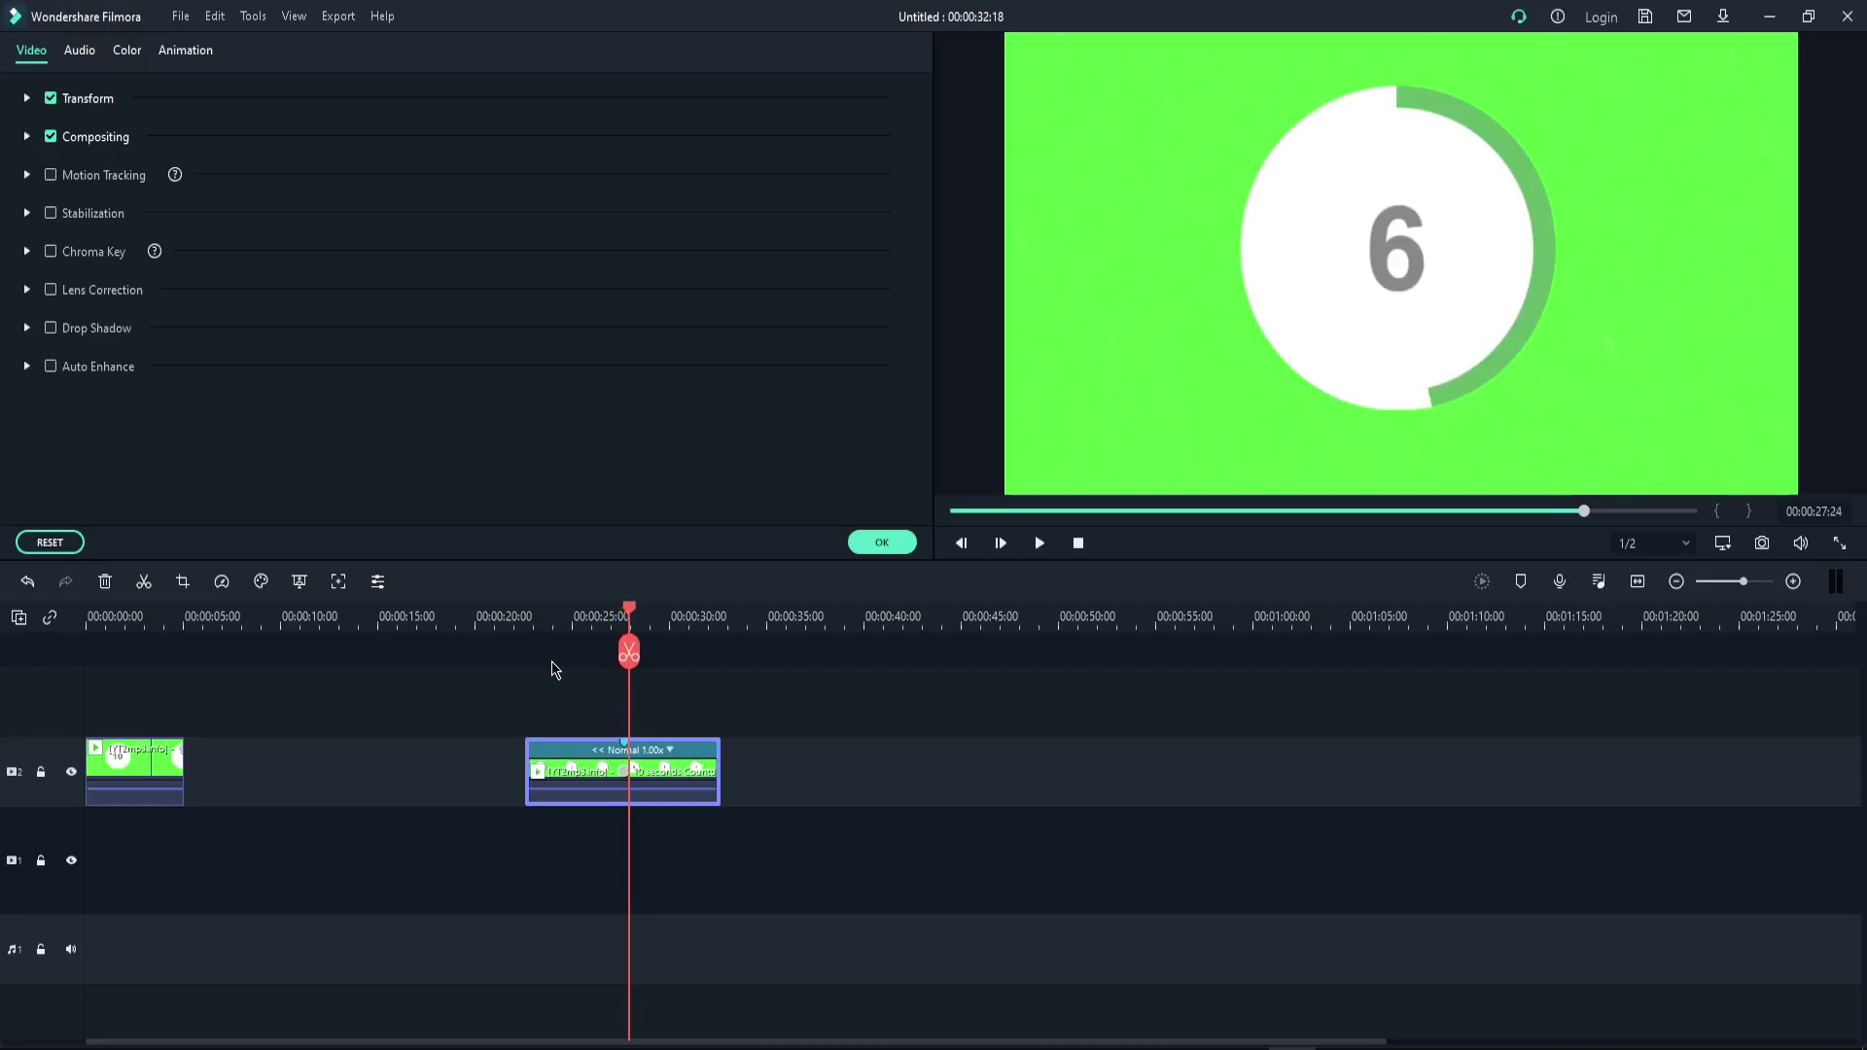
key(Left)
key(Left)
key(Left)
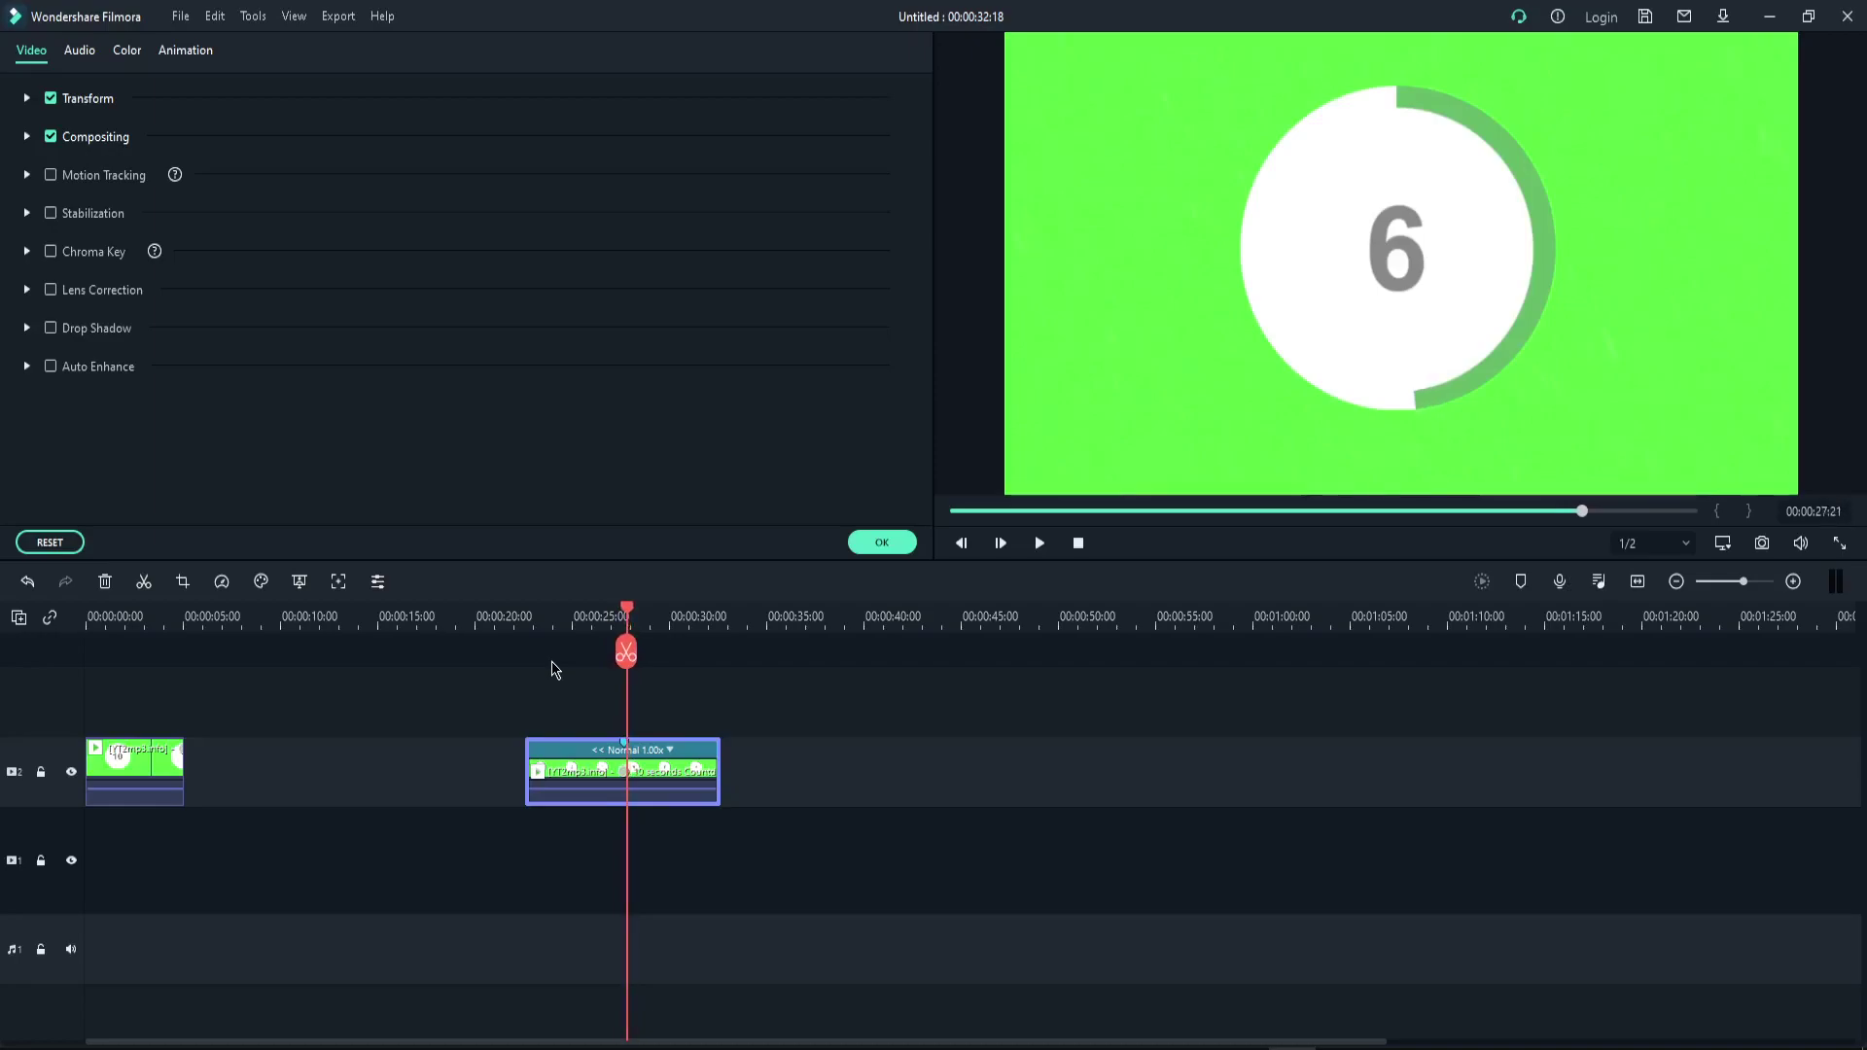
key(Left)
key(Left)
key(Left)
key(Left)
key(Left)
key(Left)
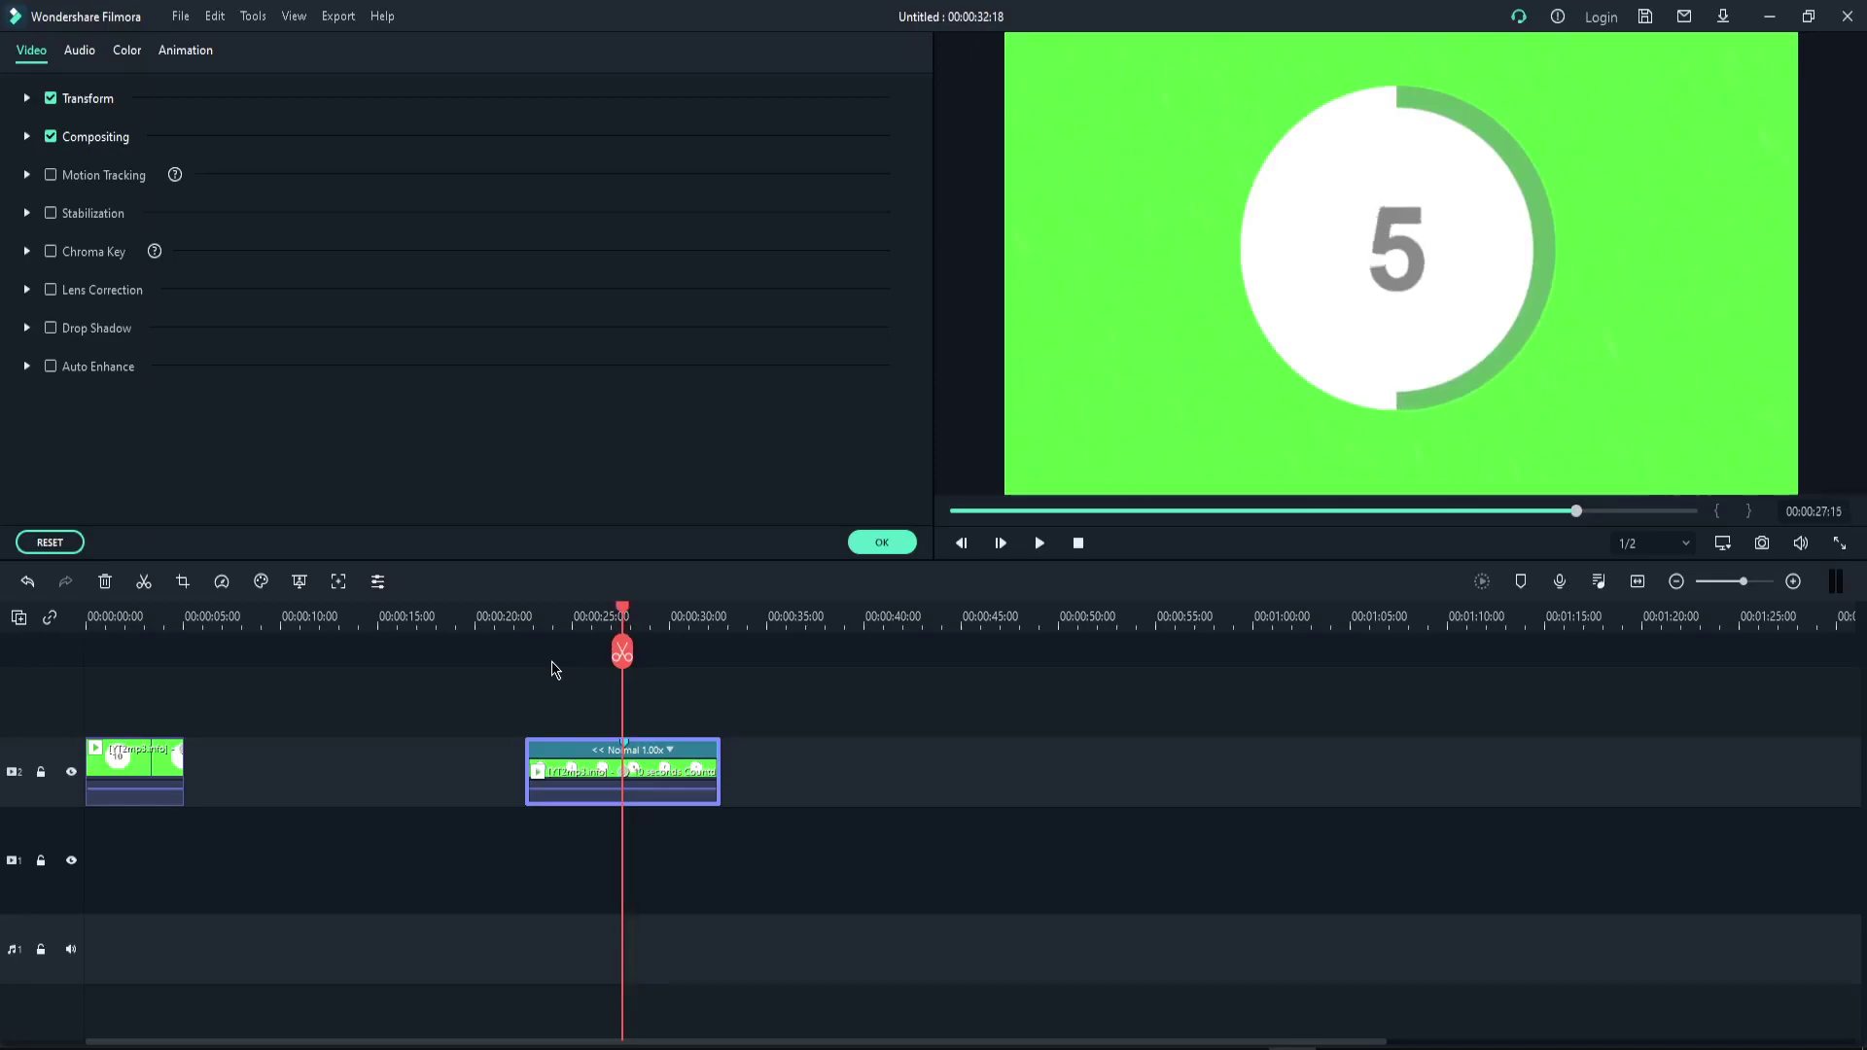
key(ctrl+b)
Split the first part of the reversed clip again at 00:00:26:17, where the number changes from 4 to 5.
click(603, 773)
key(Left)
key(Left)
key(Left)
key(Left)
key(Left)
key(Left)
key(Left)
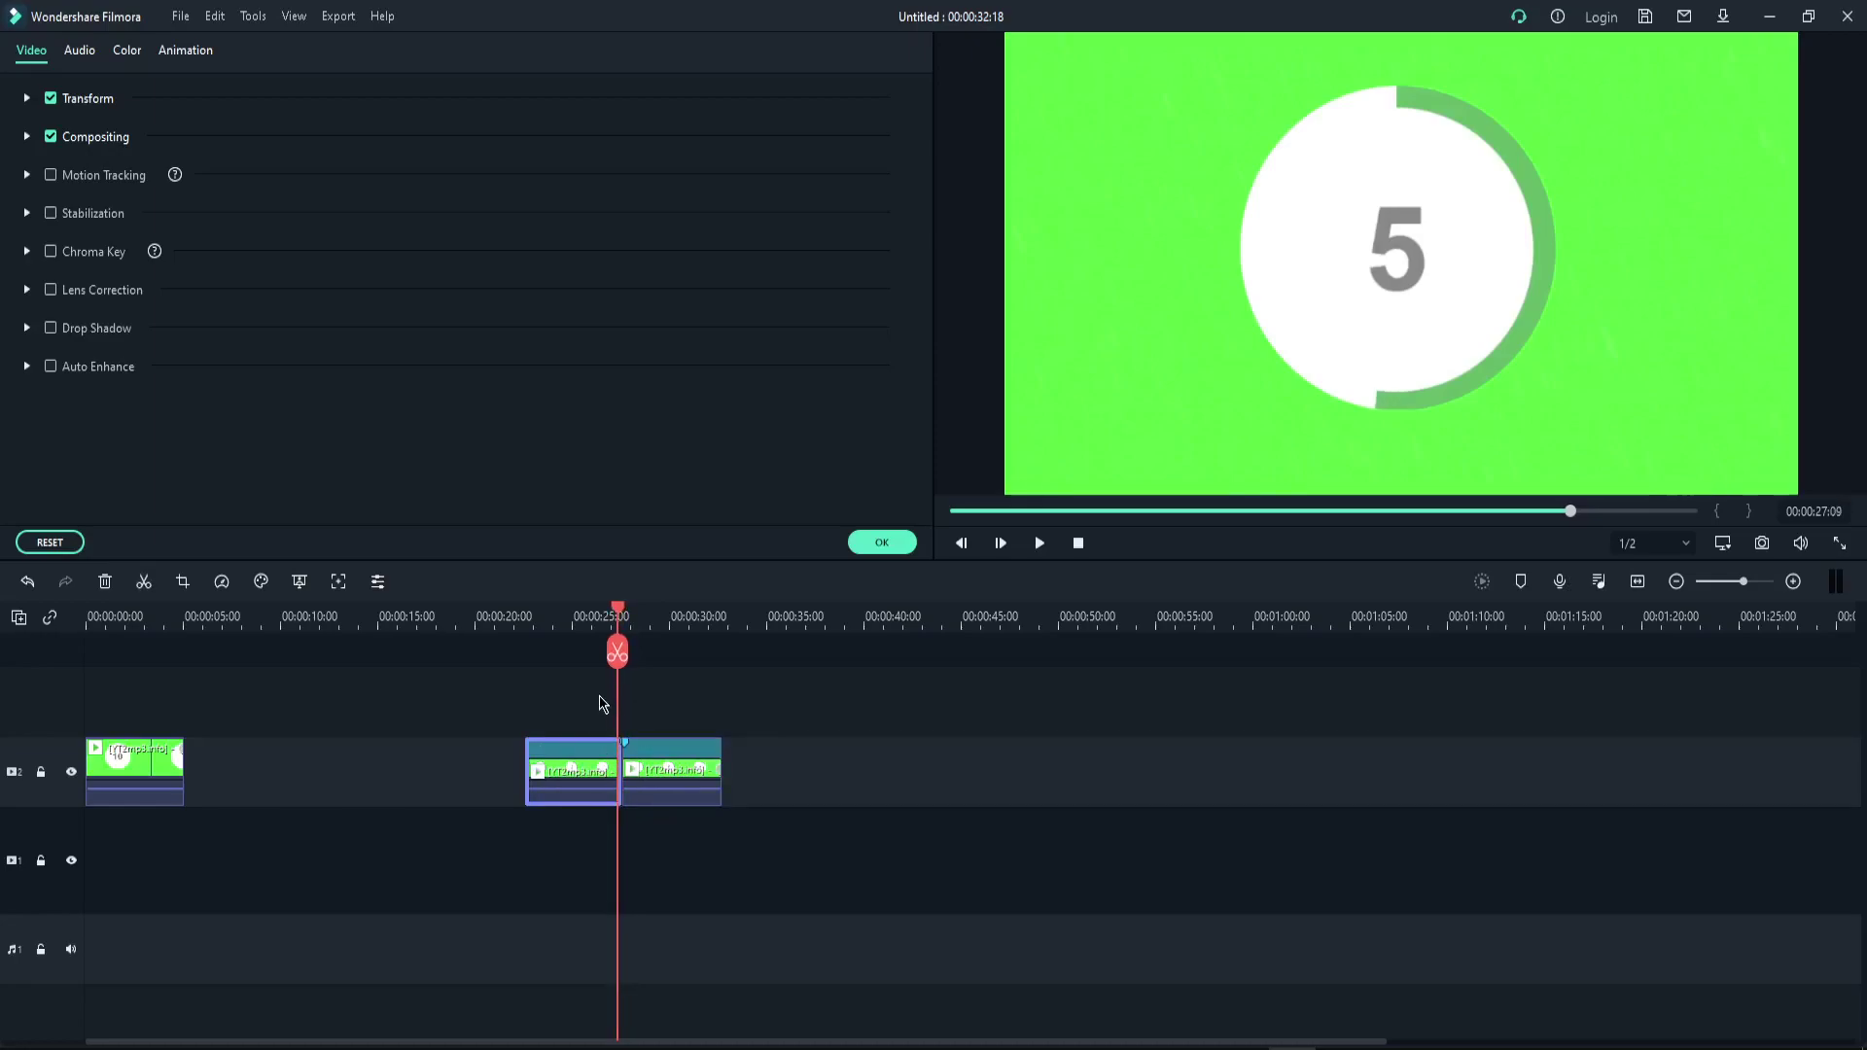
key(Left)
key(Left)
key(Left)
key(Left)
key(Left)
key(Left)
key(Left)
key(Left)
key(Left)
key(Left)
key(Left)
key(Left)
key(Left)
key(Left)
key(Left)
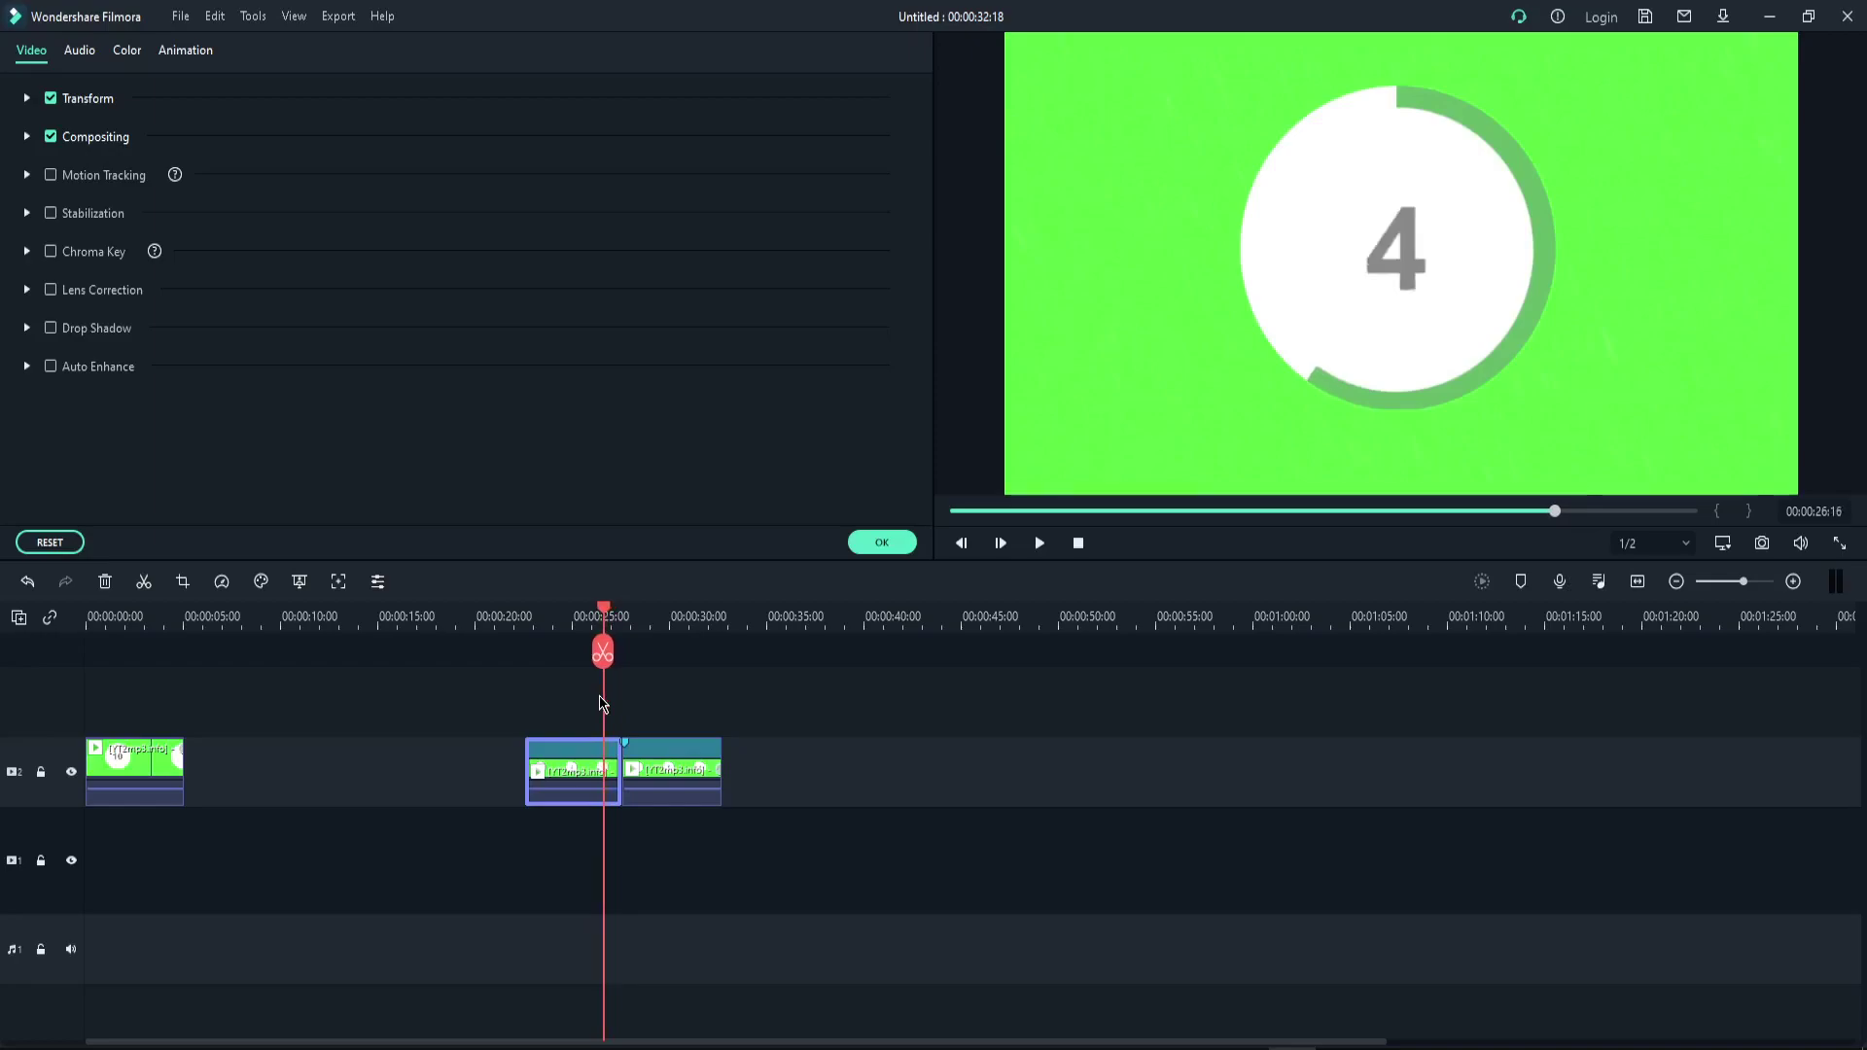
key(ctrl+b)
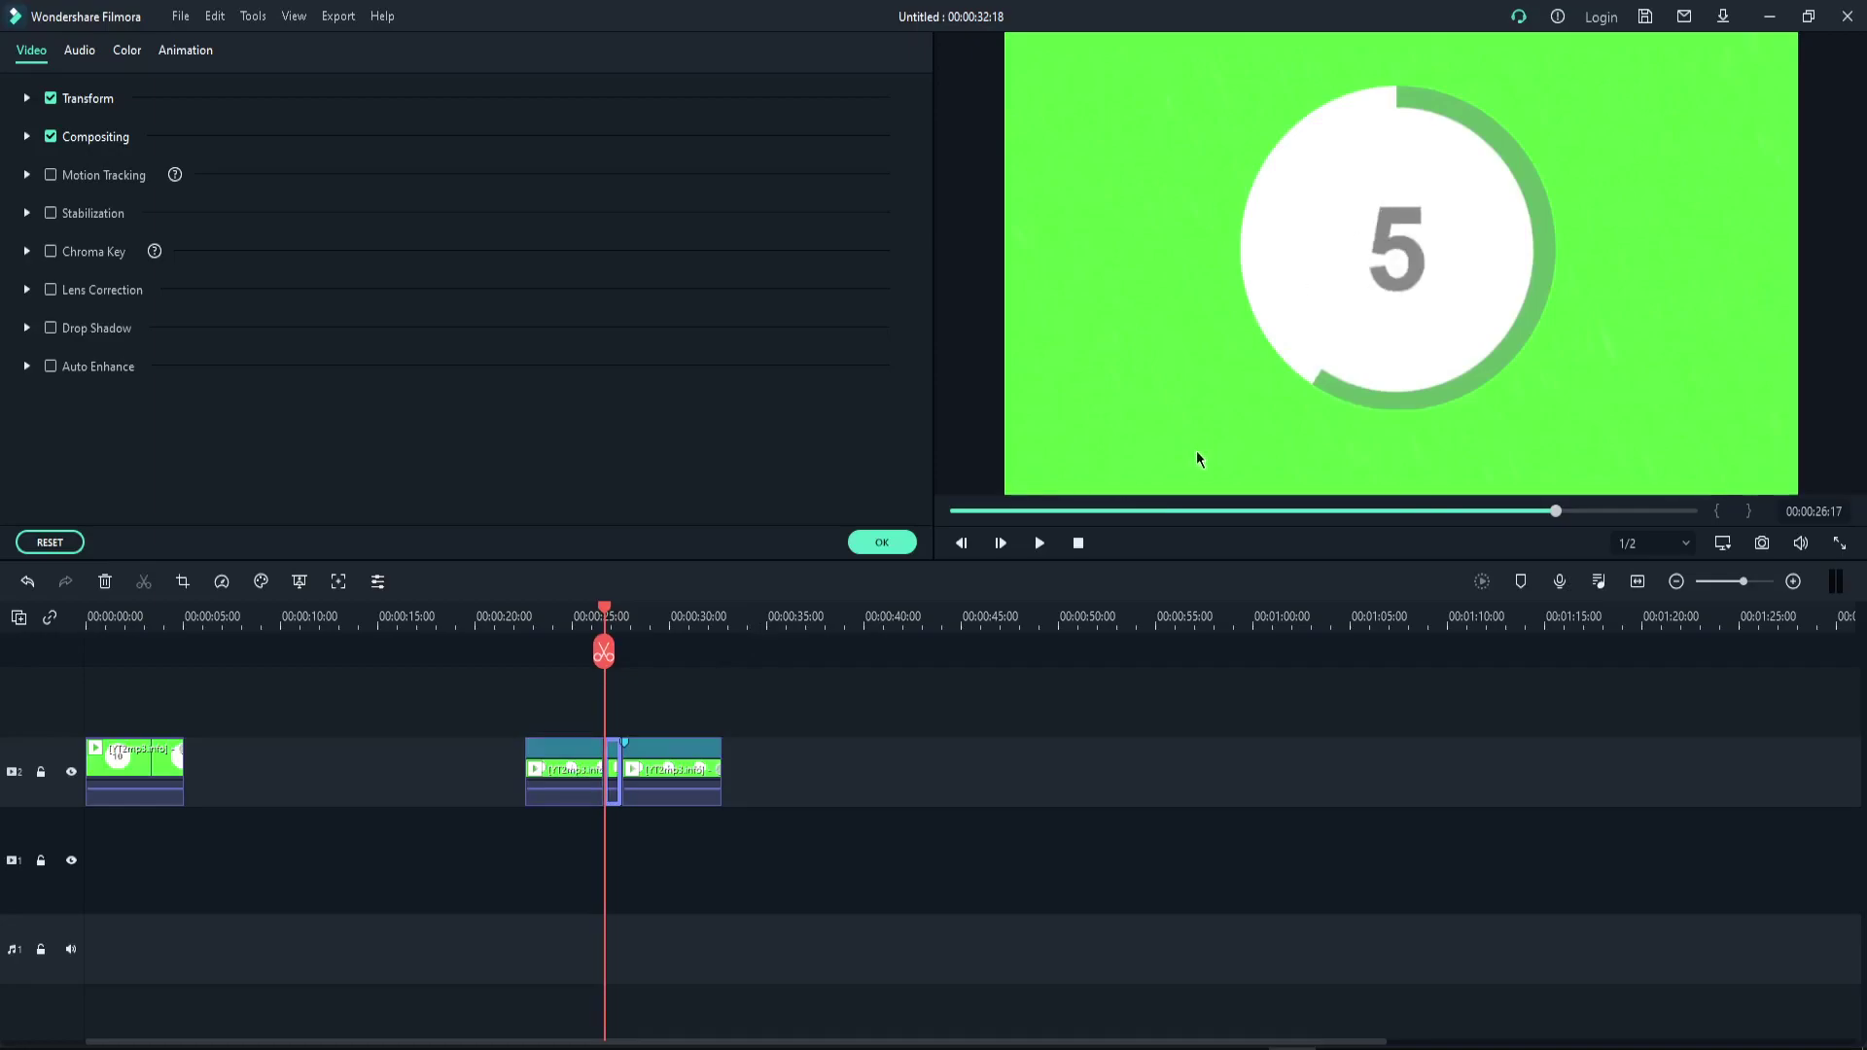
Ripple delete the opening piece of the reversed clip that lies before the number 5.
click(779, 711)
click(642, 768)
click(655, 774)
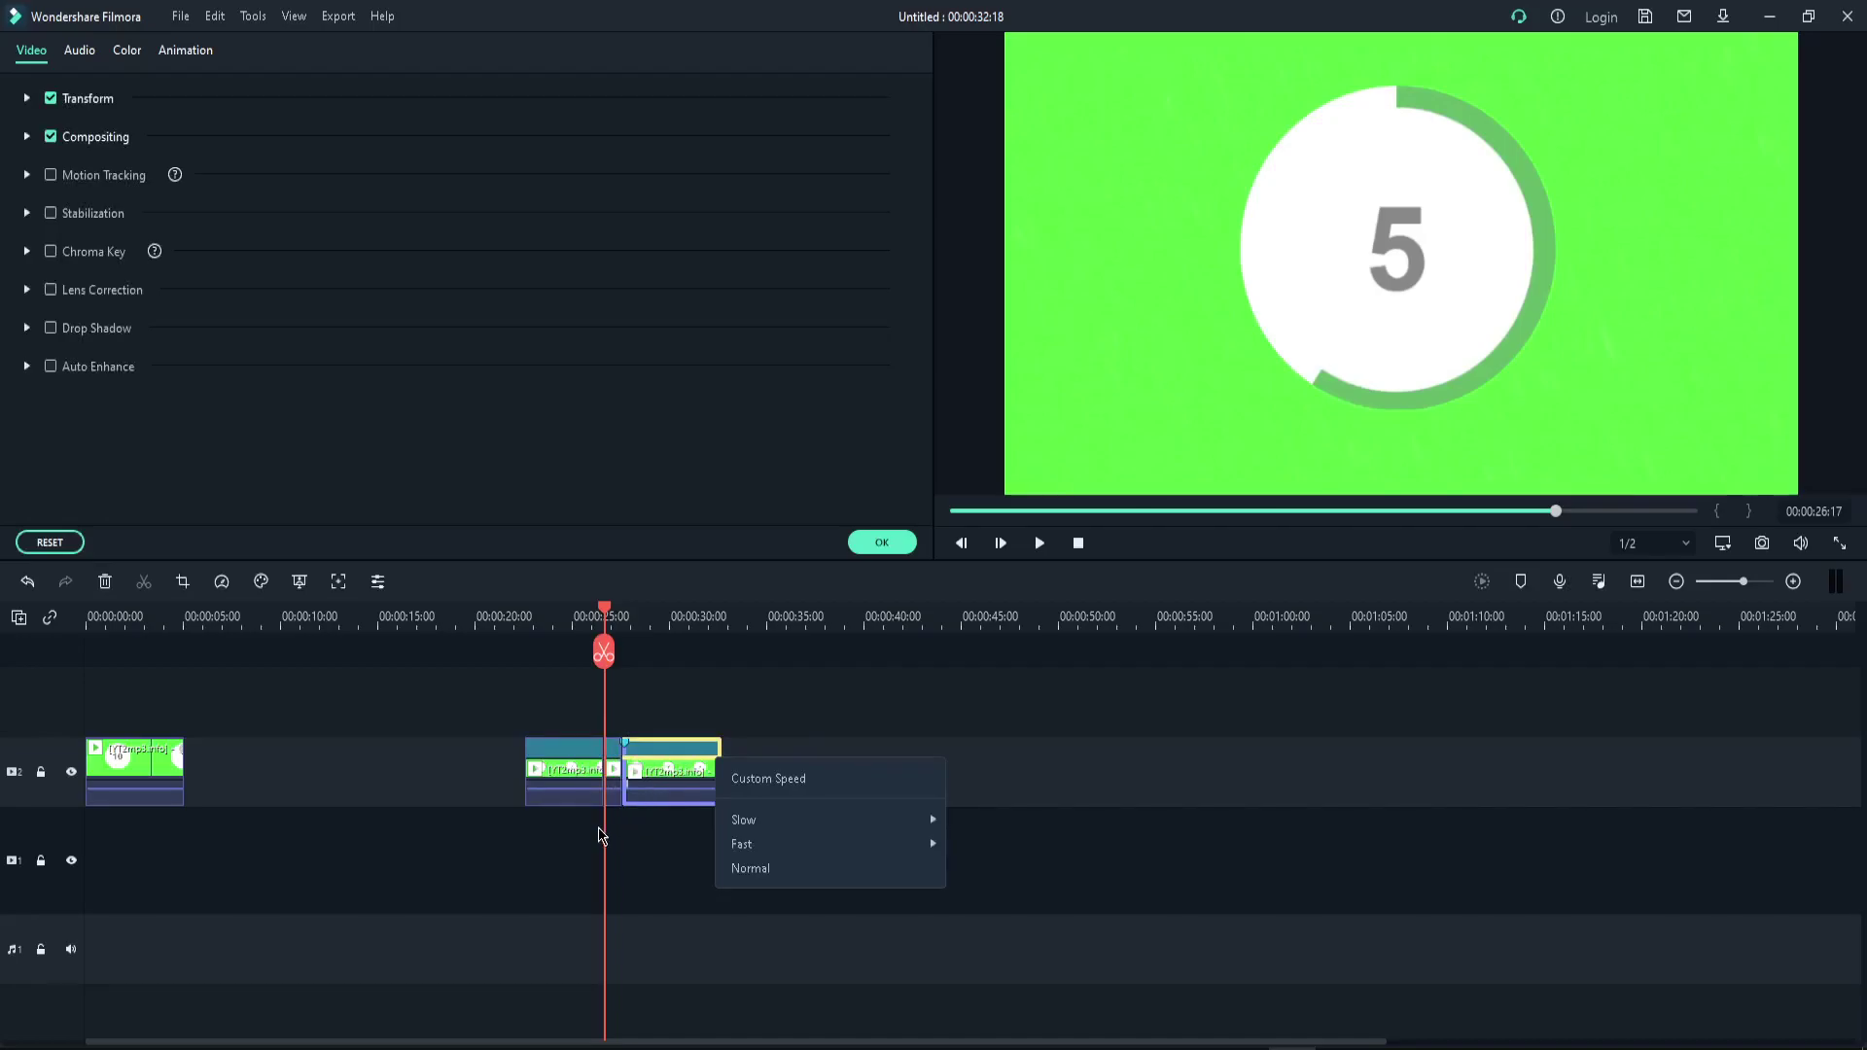
click(600, 829)
drag(708, 837, 607, 757)
click(612, 756)
click(439, 756)
right_click(571, 775)
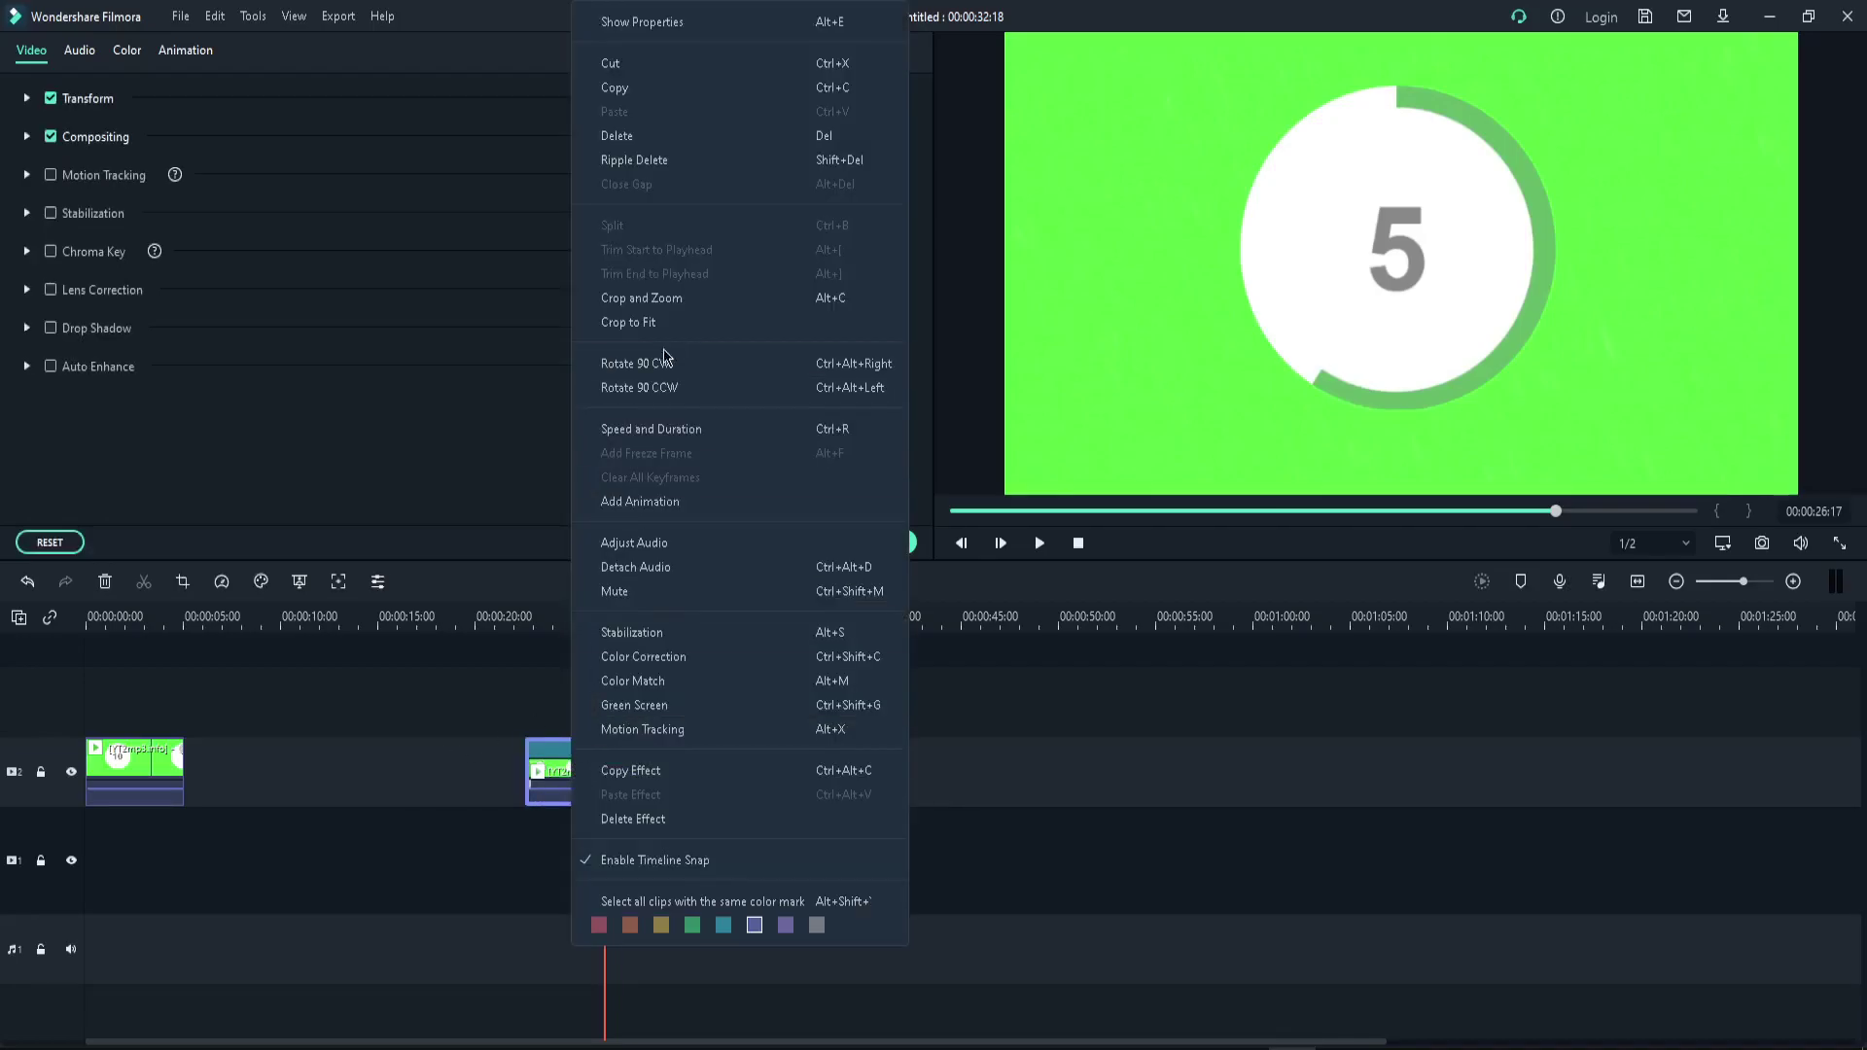
click(628, 160)
Move the two remaining reversed pieces together directly after the first clip, and play the timeline from the start.
click(560, 745)
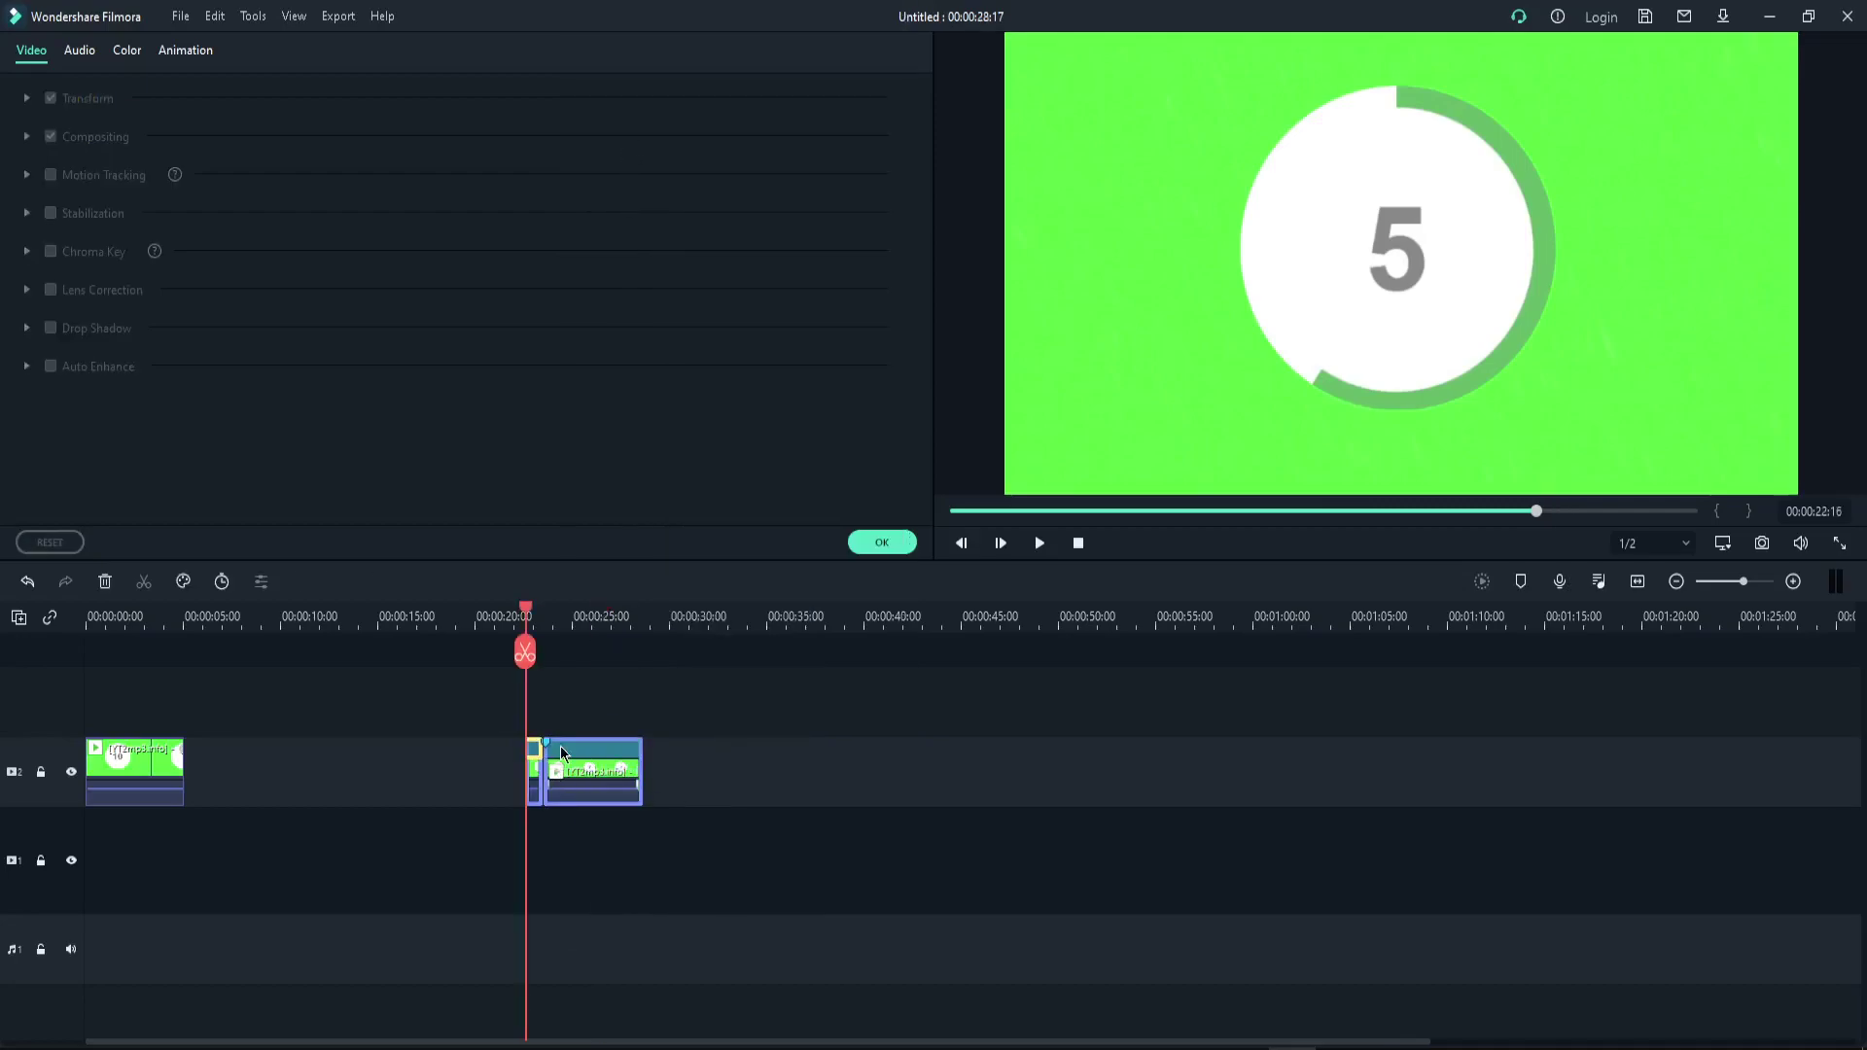
click(572, 745)
click(487, 750)
click(500, 688)
drag(603, 773, 262, 778)
click(90, 617)
key(space)
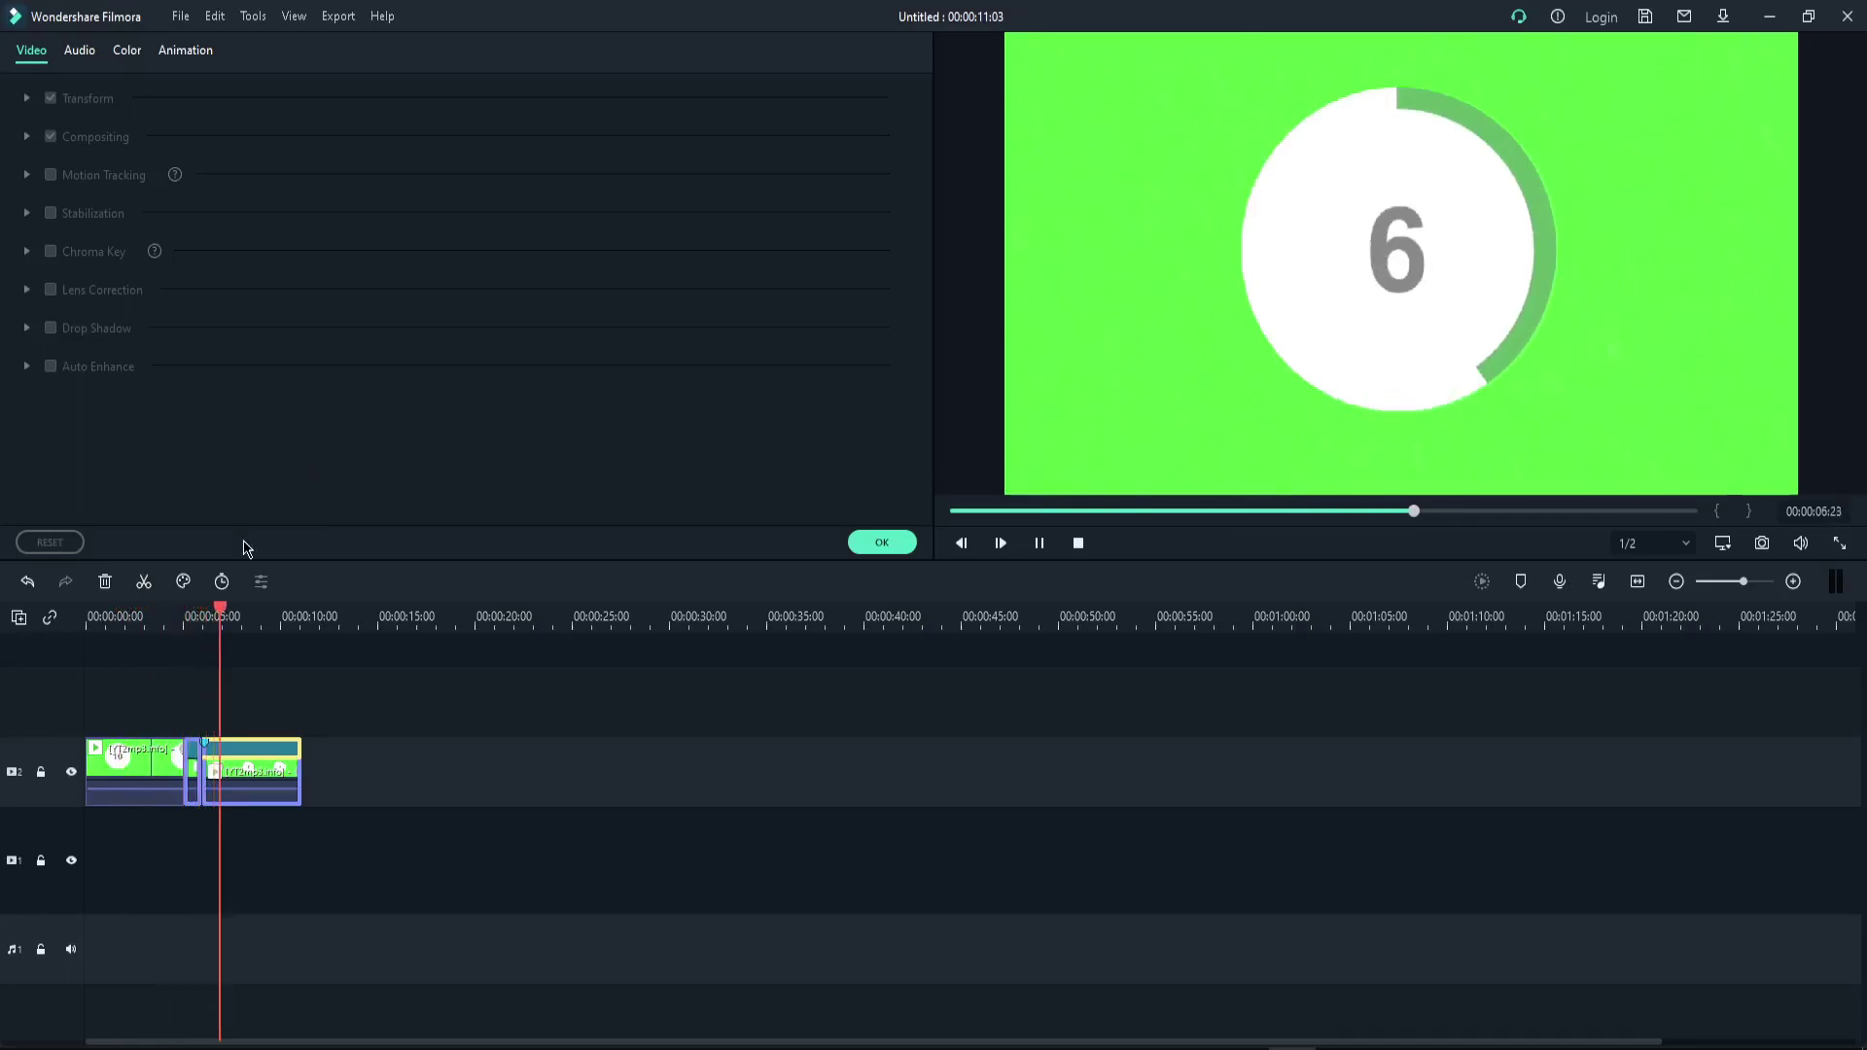
Replay the join between the first clip and the reversed pieces twice, starting from 00:00:04:19 and from 00:00:04:09.
key(space)
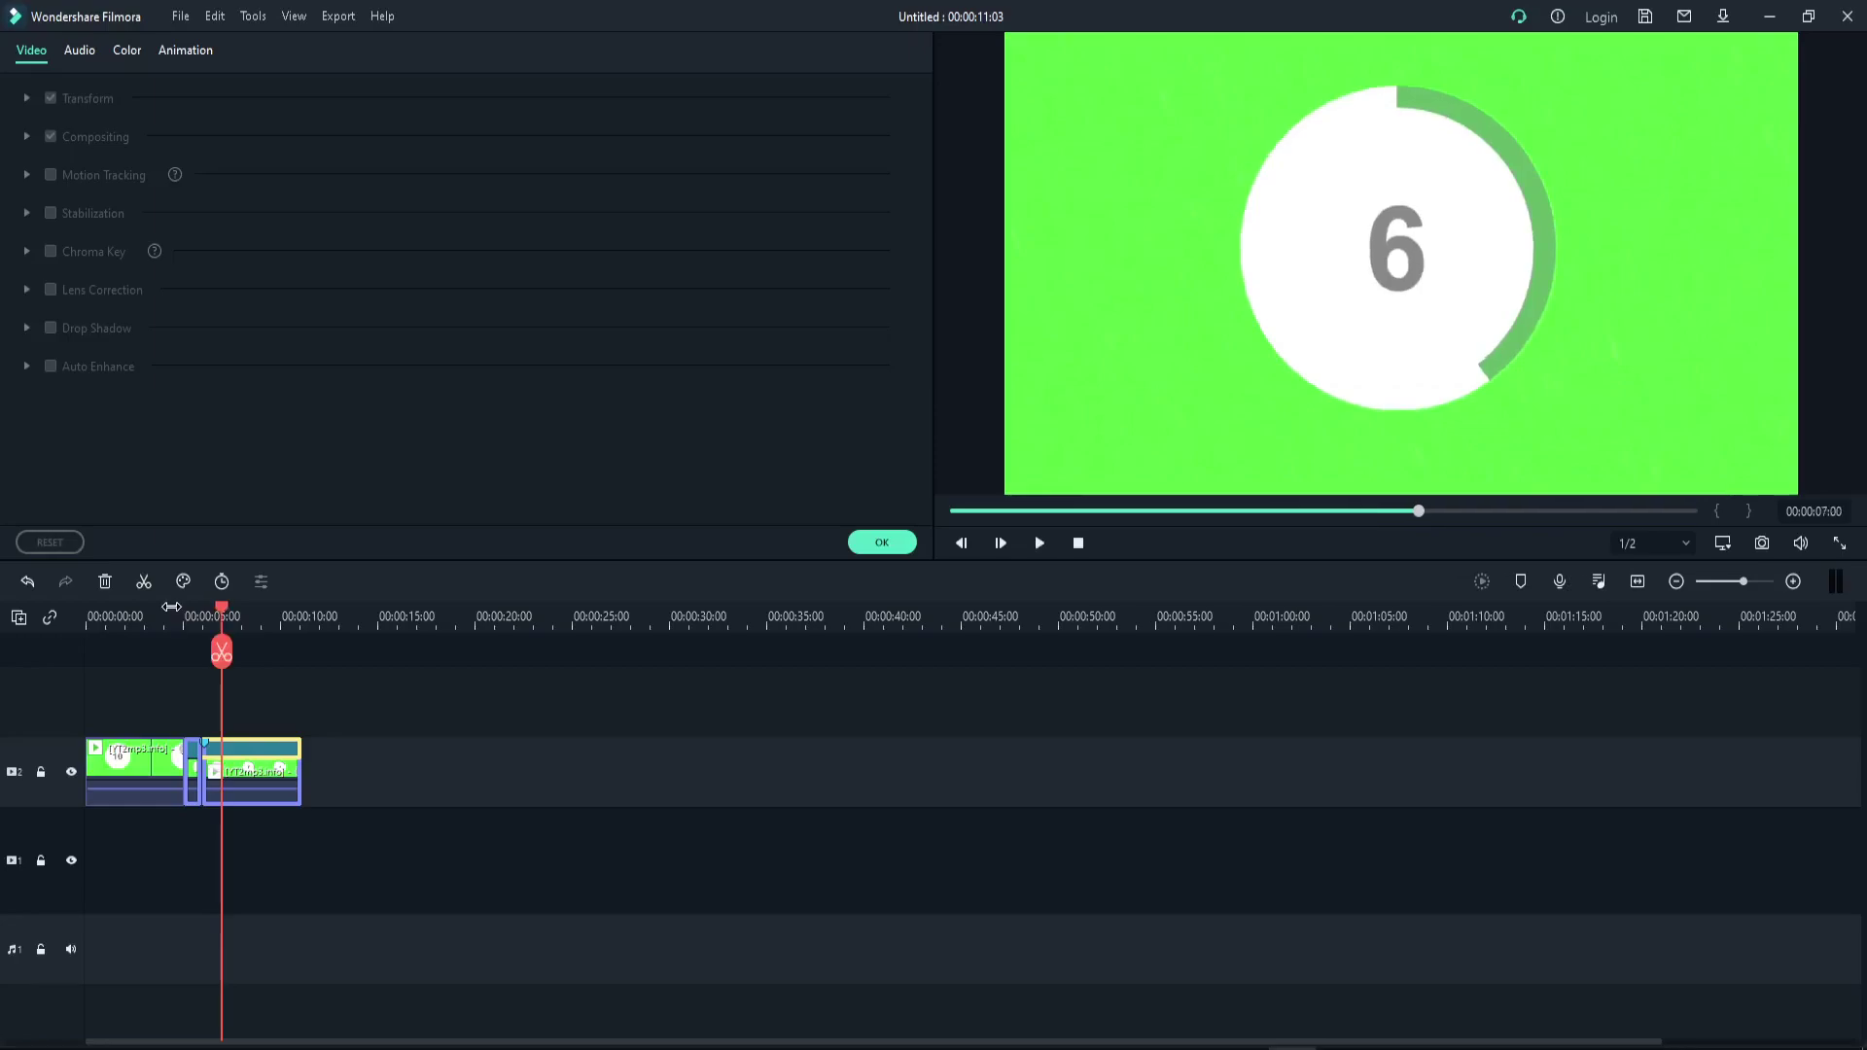
click(179, 606)
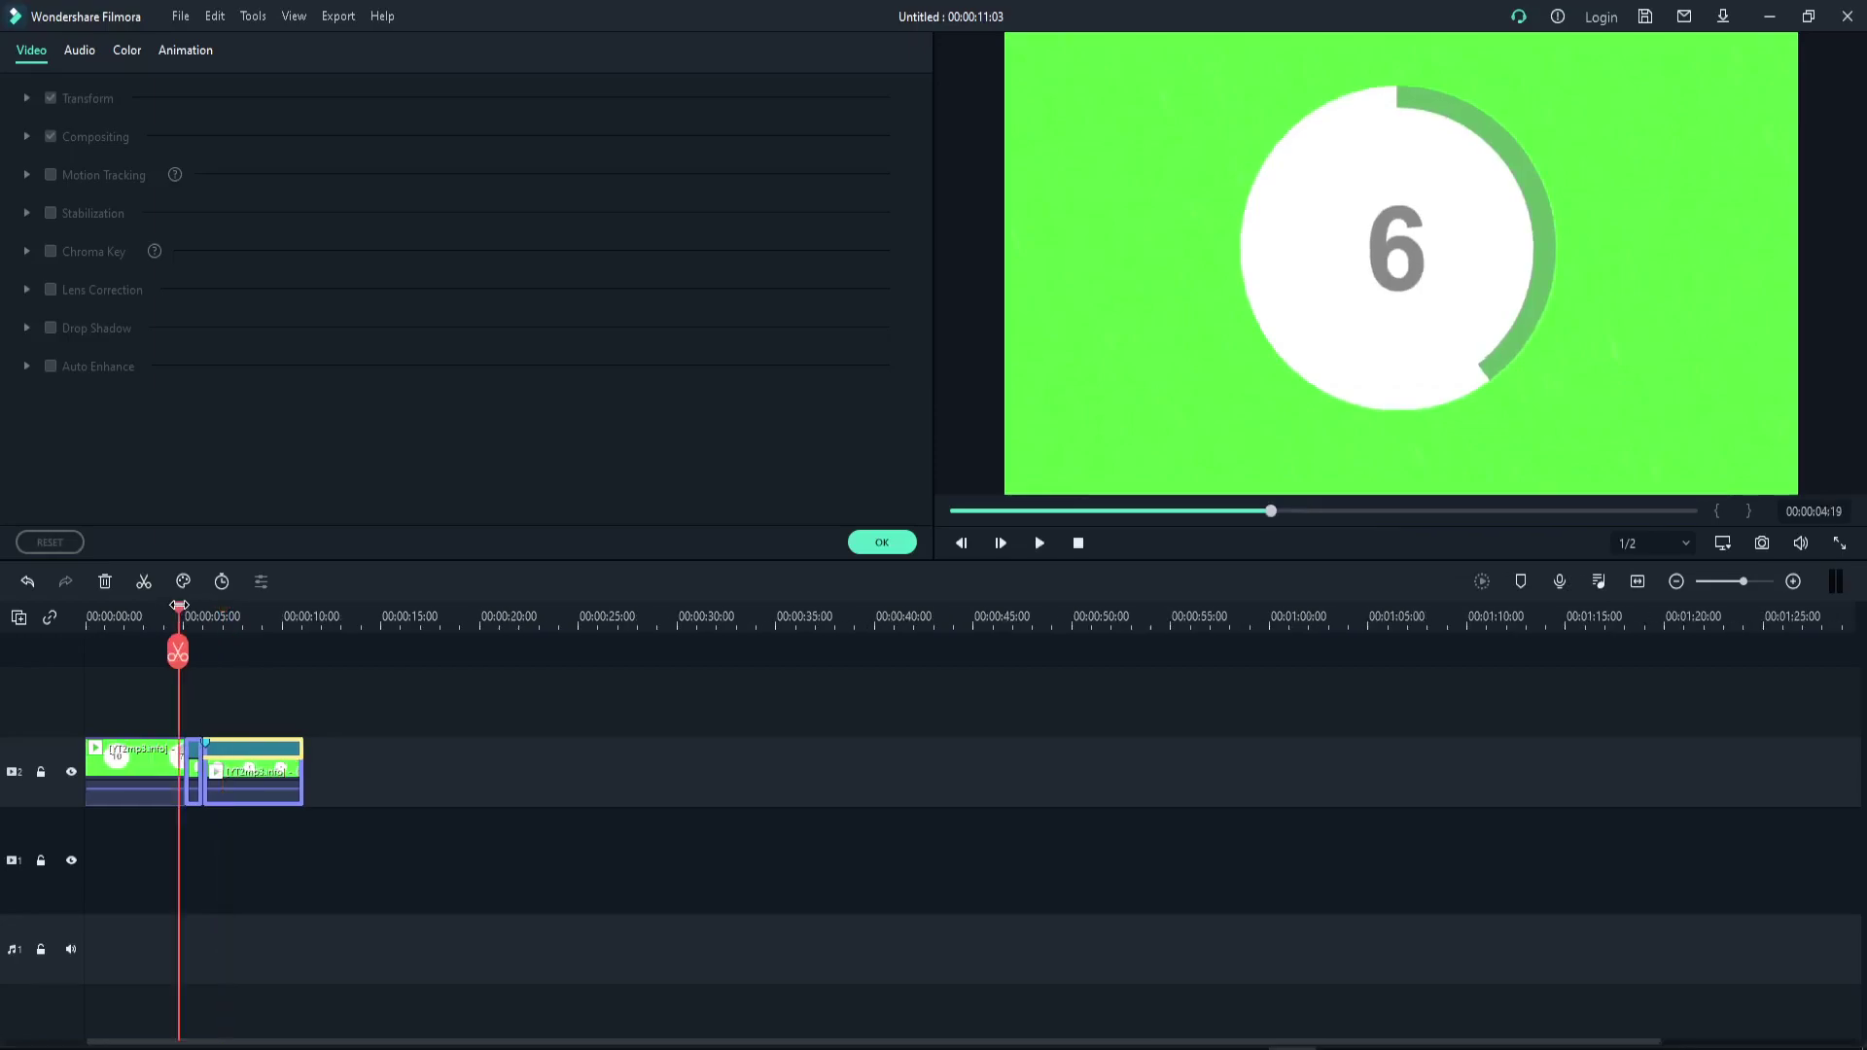
key(space)
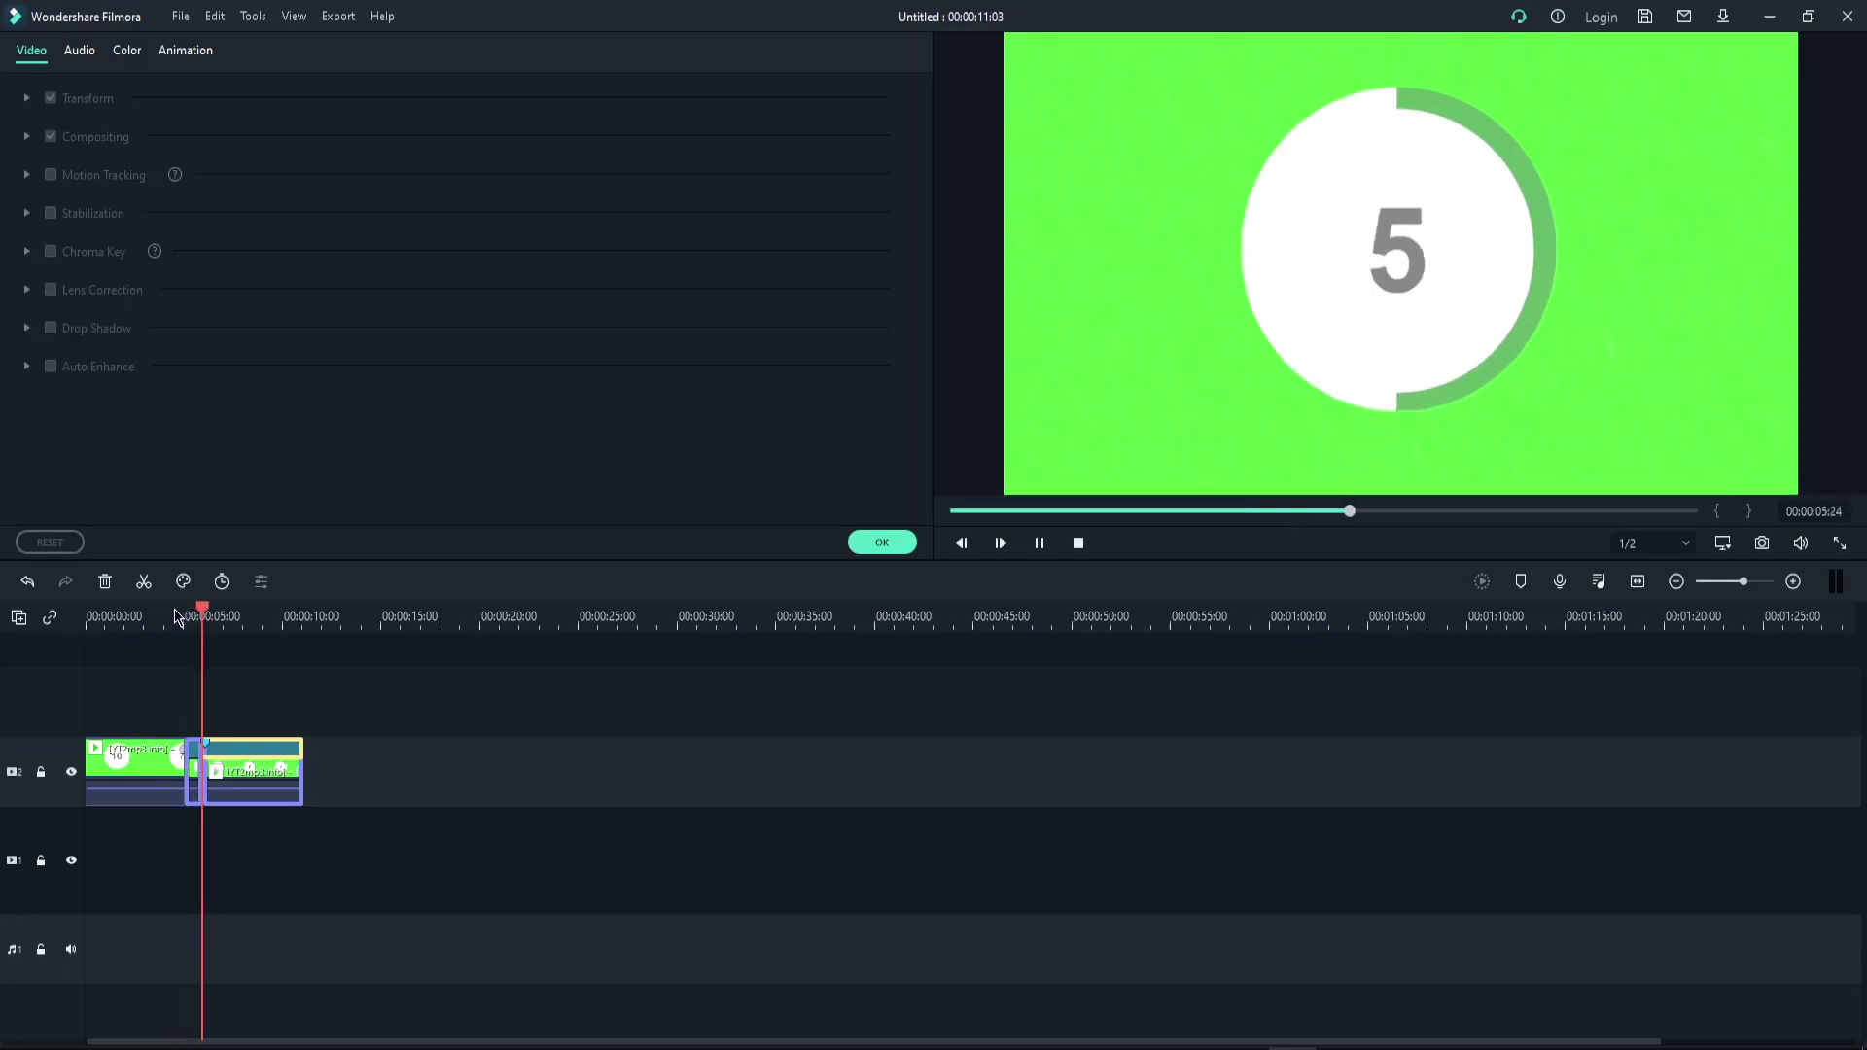
key(space)
click(171, 611)
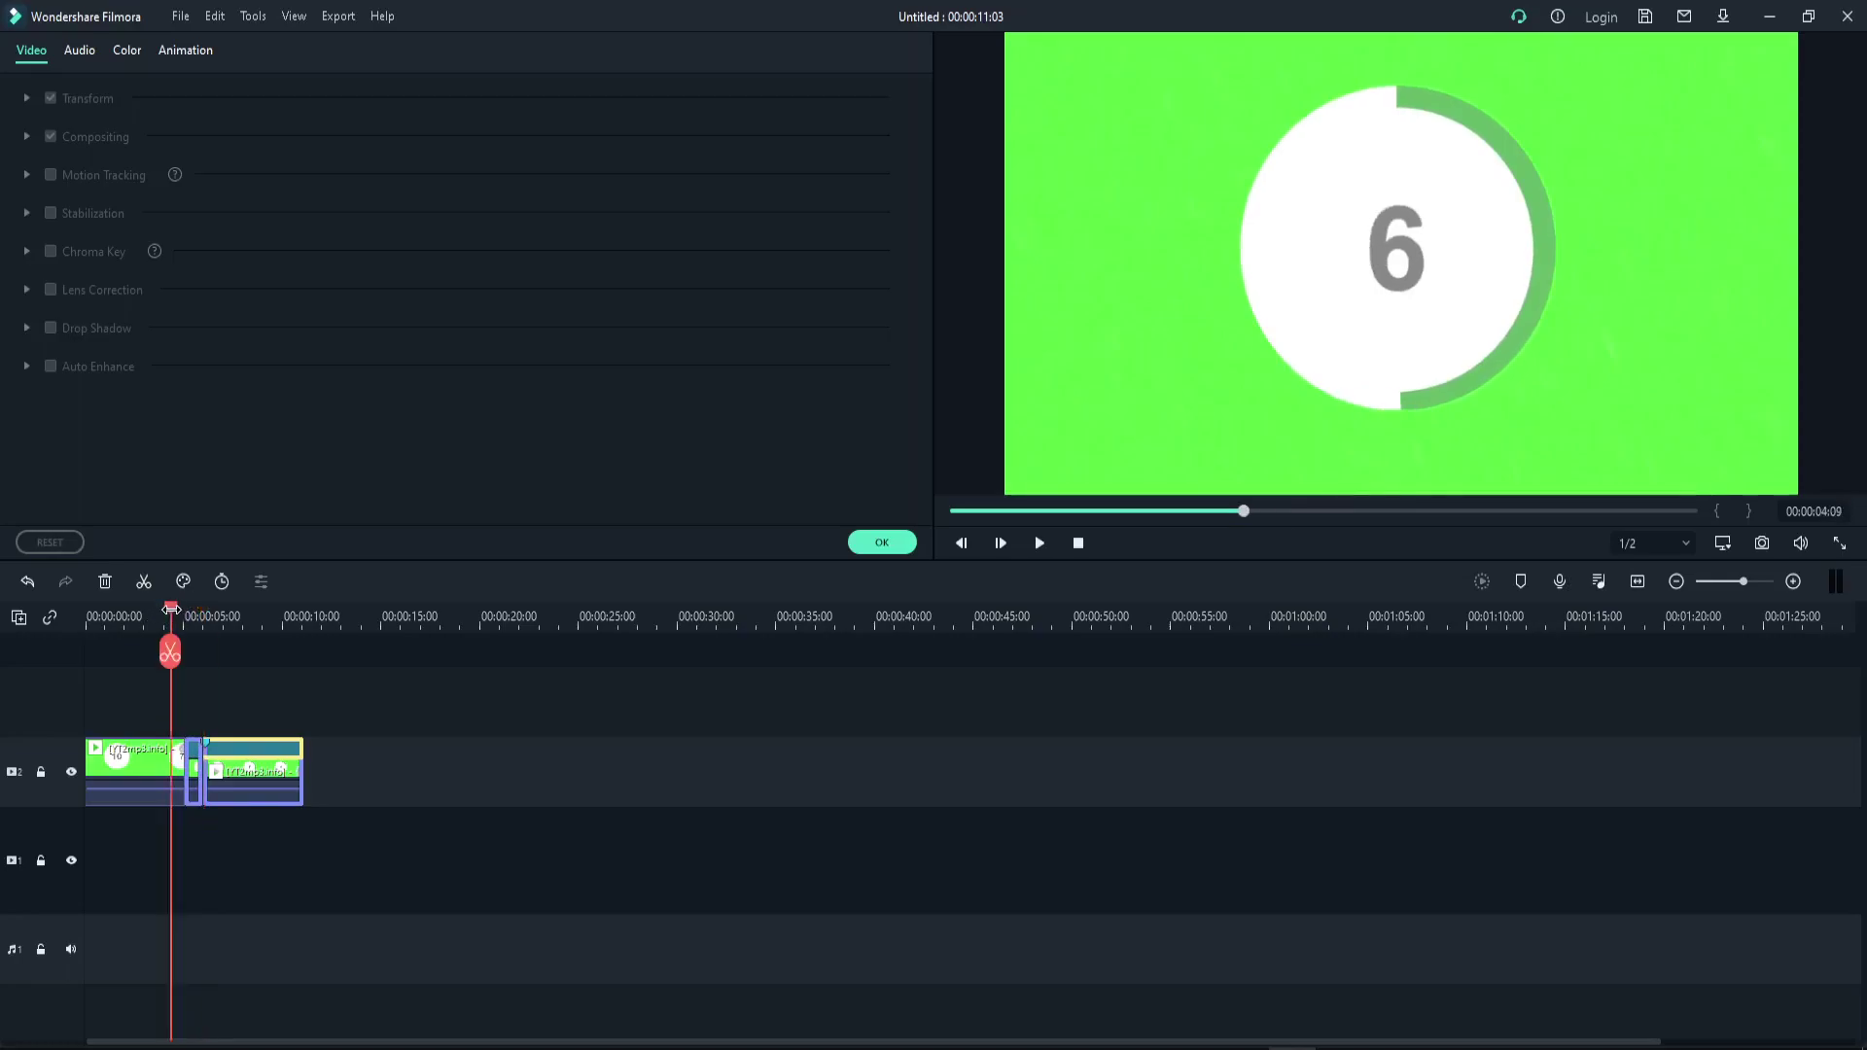
key(space)
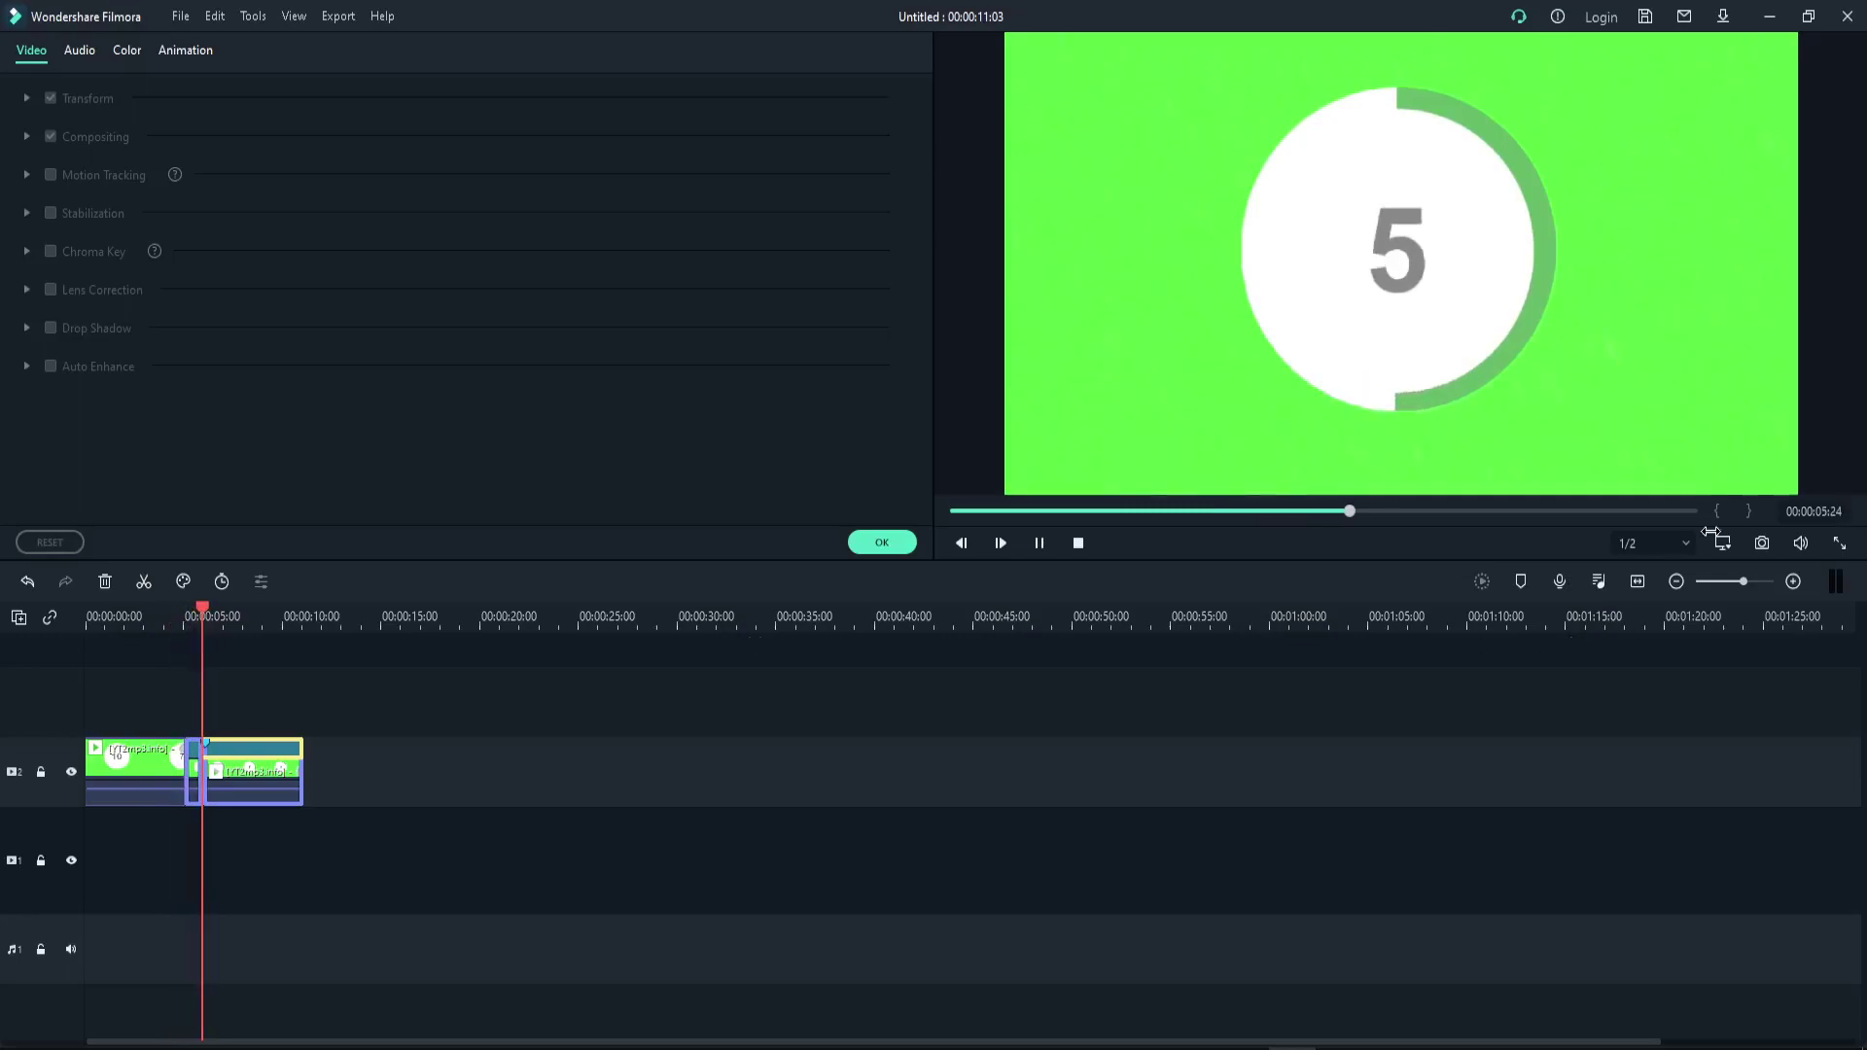
Lower the preview playback quality to 1/8 and replay the timeline from 00:00:03:10 through the join into the reversed clip.
click(1675, 546)
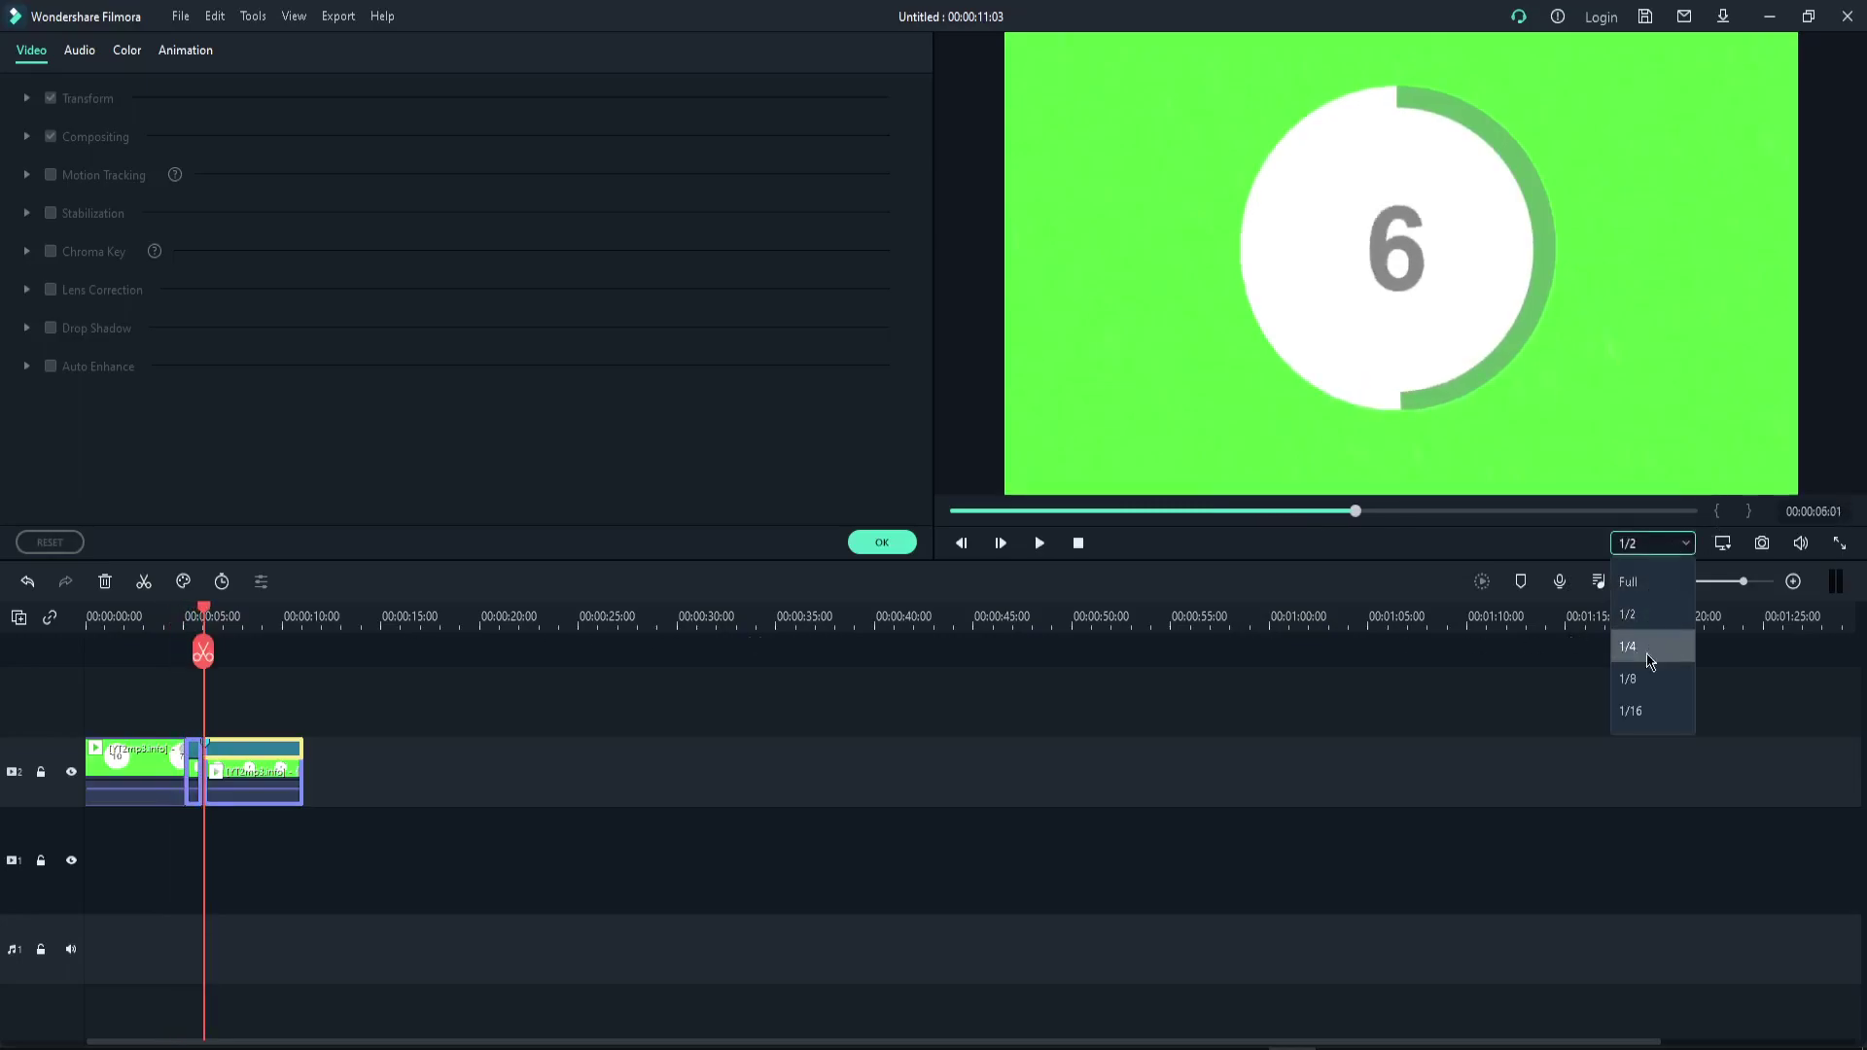
click(1634, 680)
click(152, 614)
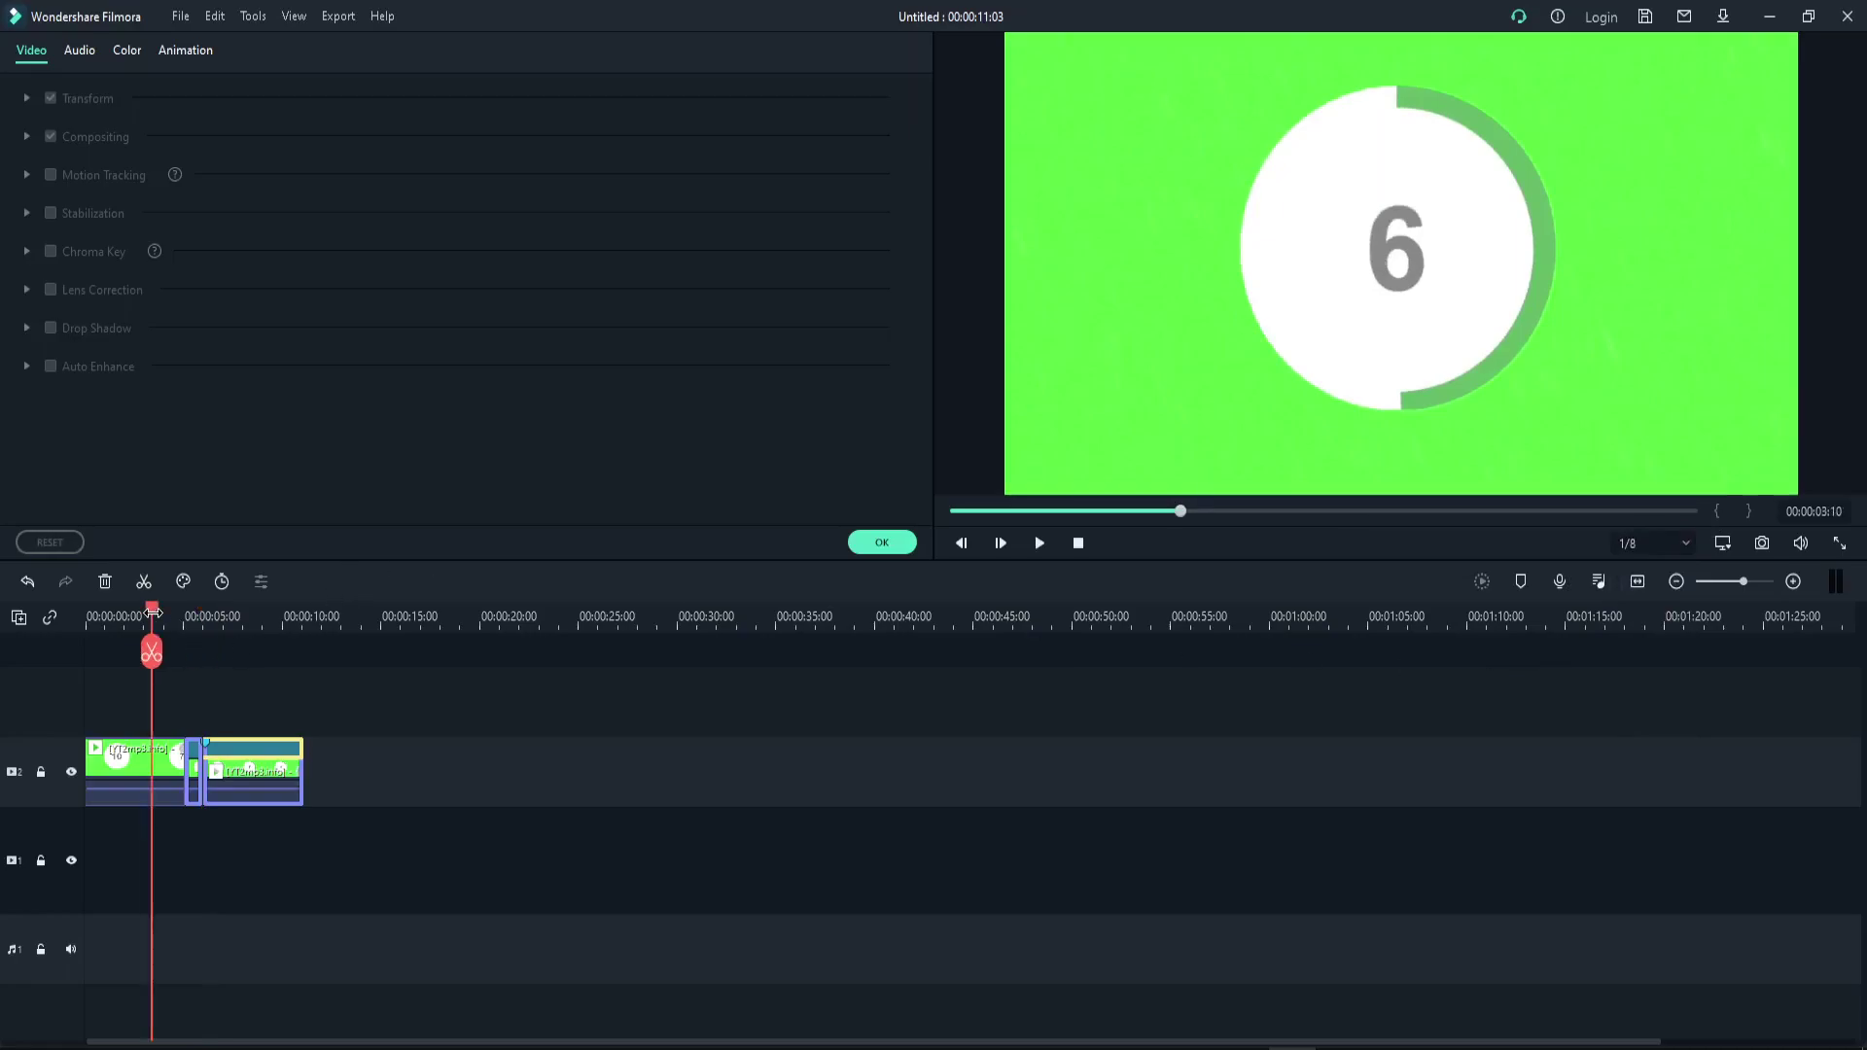
key(space)
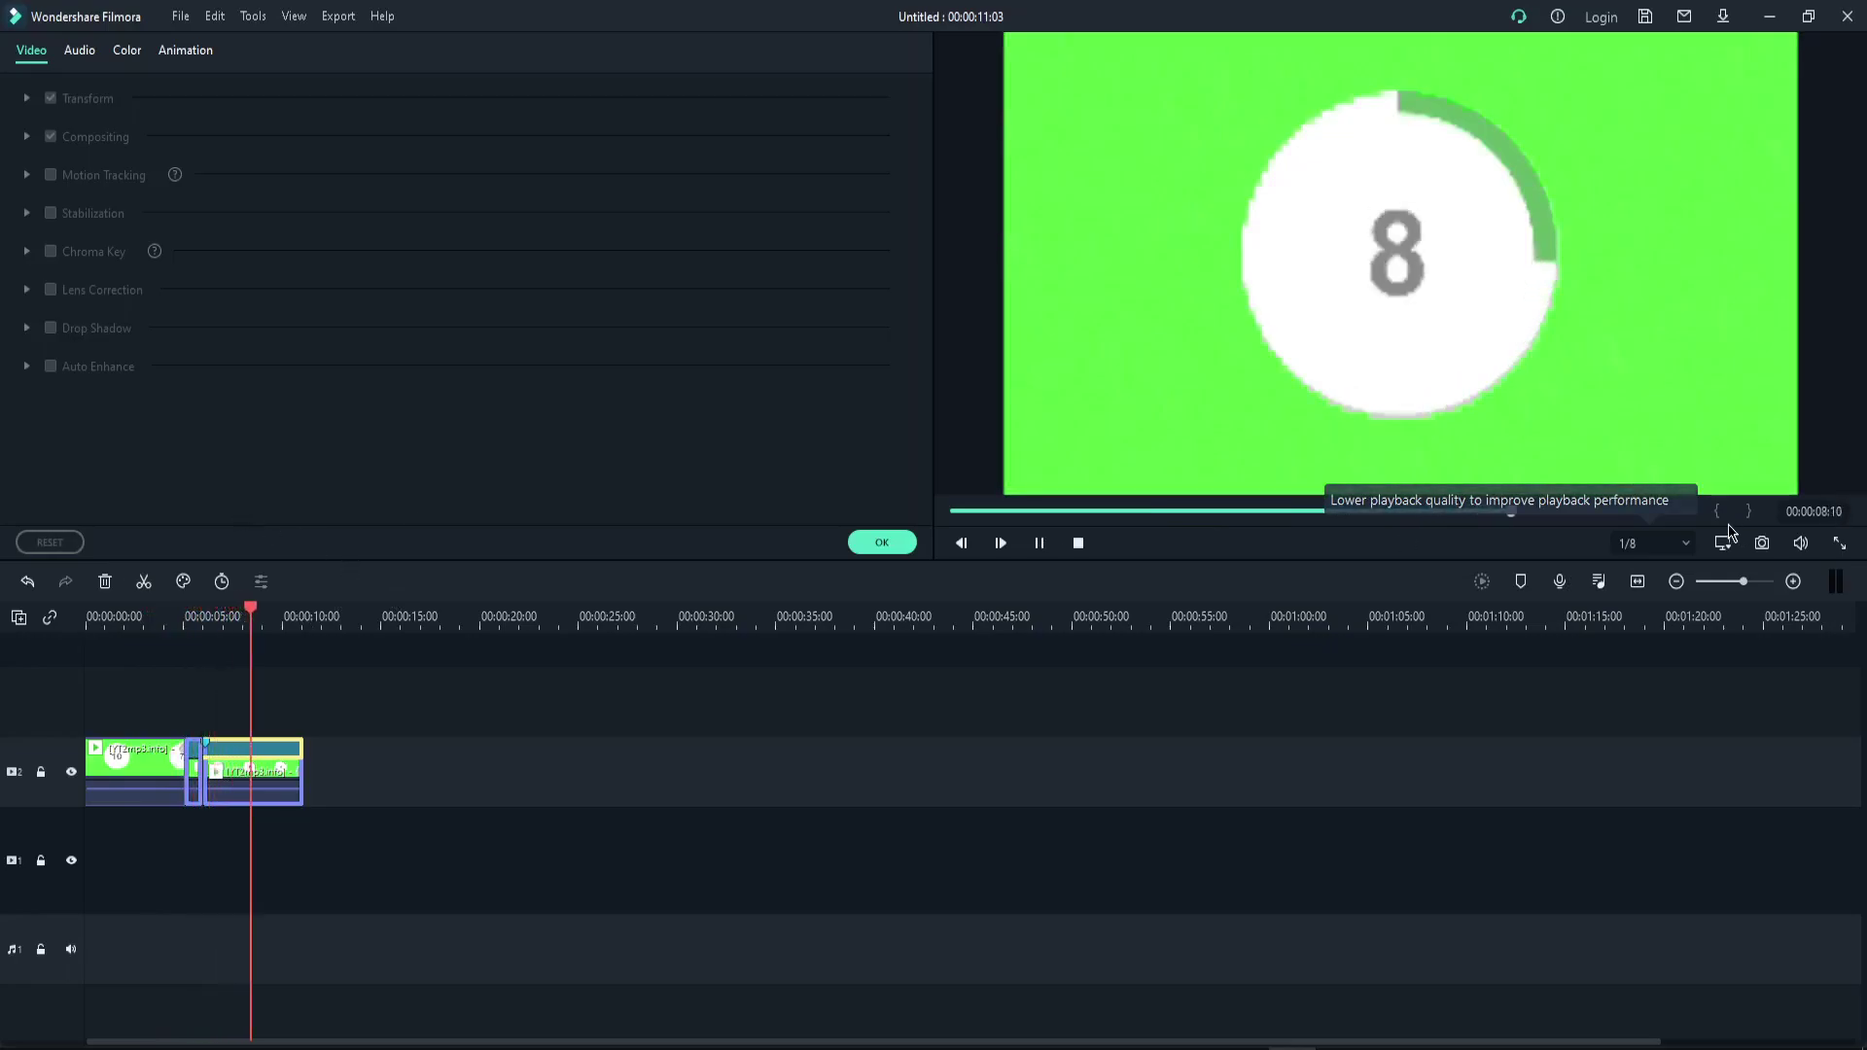
key(space)
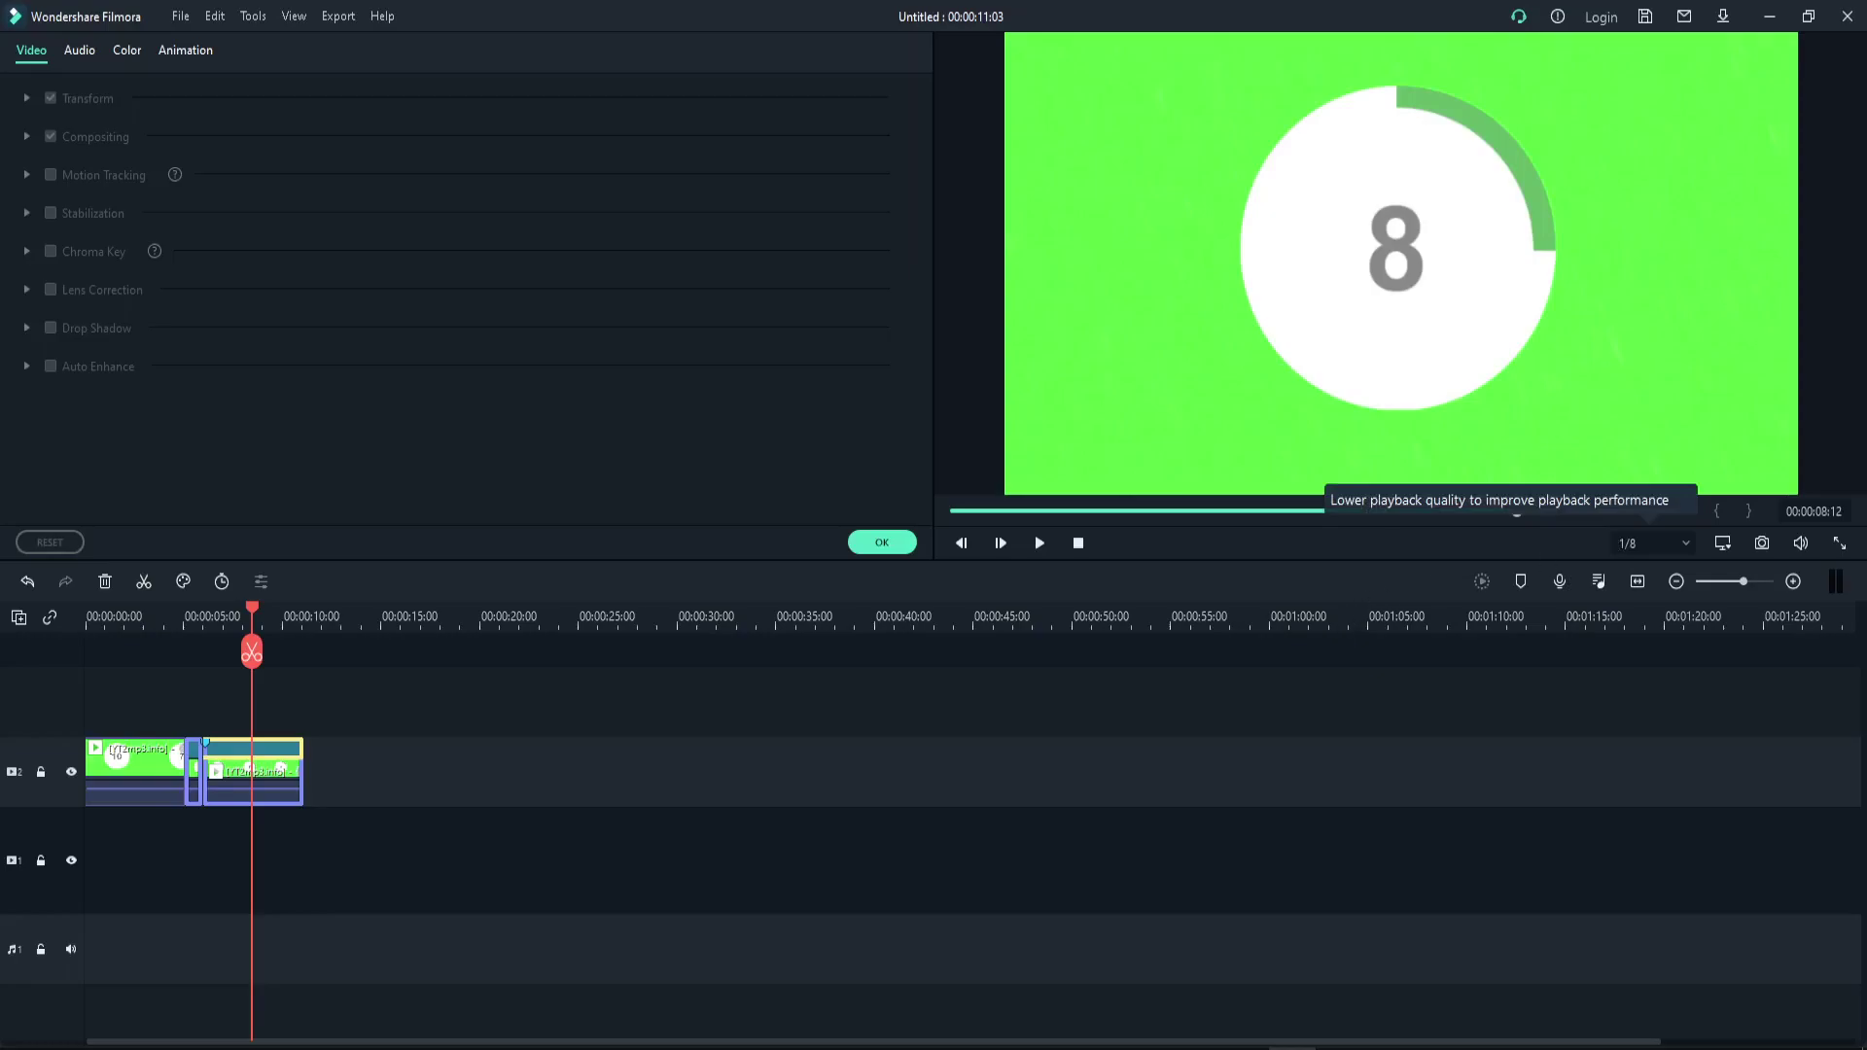